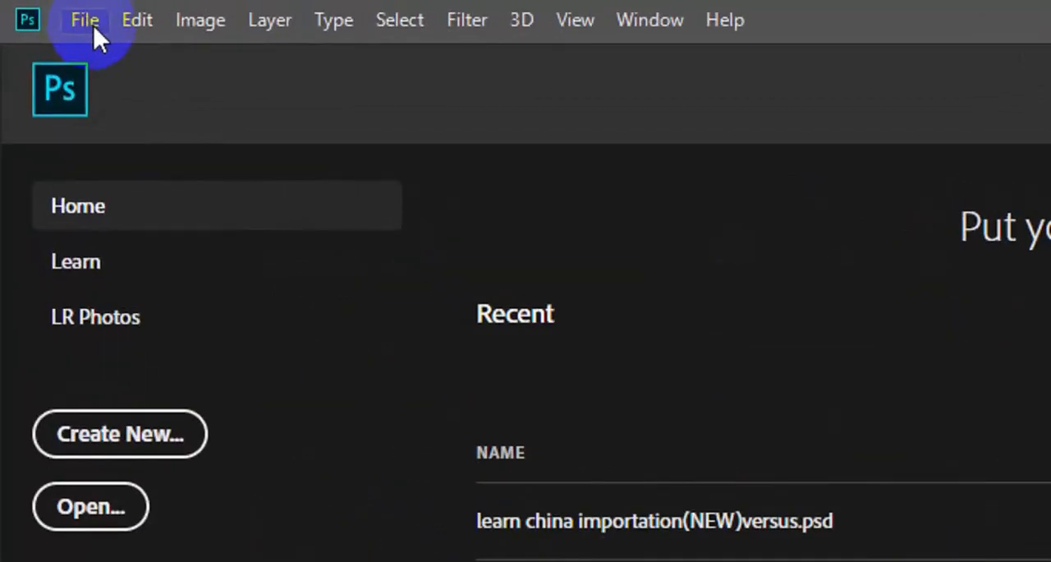
Start a new document and name it Food Business Card.
left_click(93, 25)
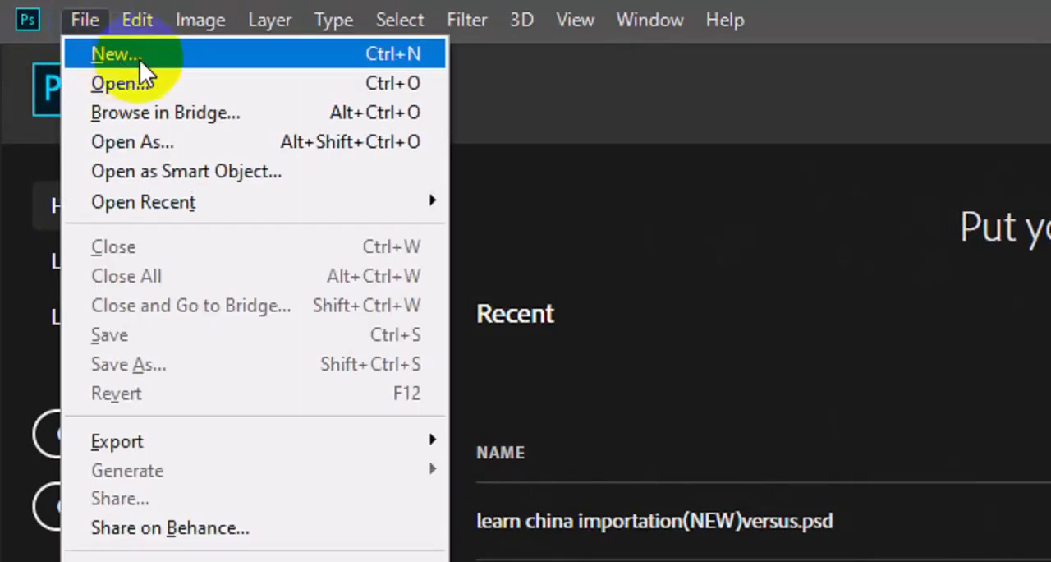
left_click(139, 58)
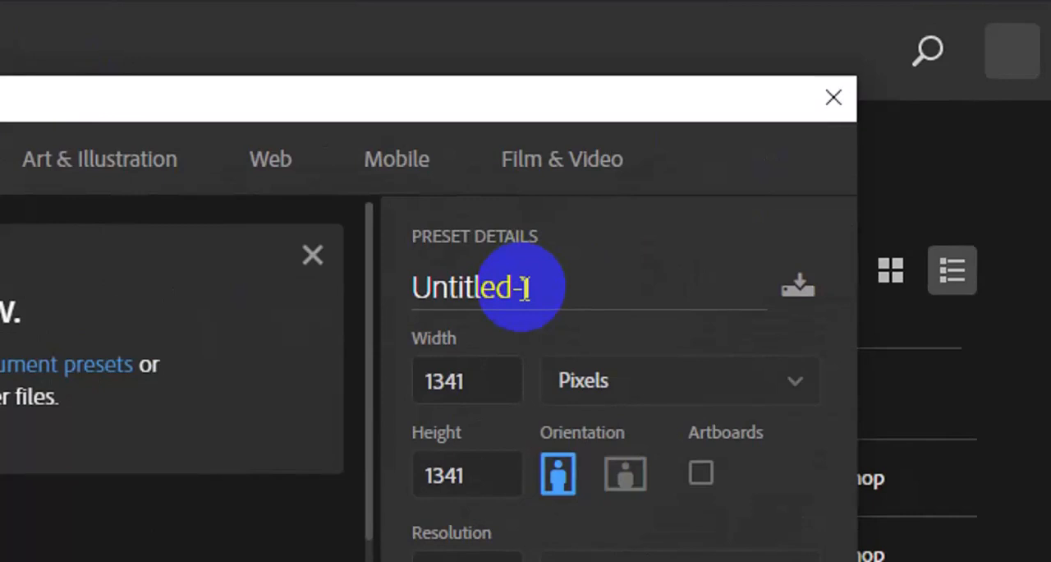
double_click(511, 298)
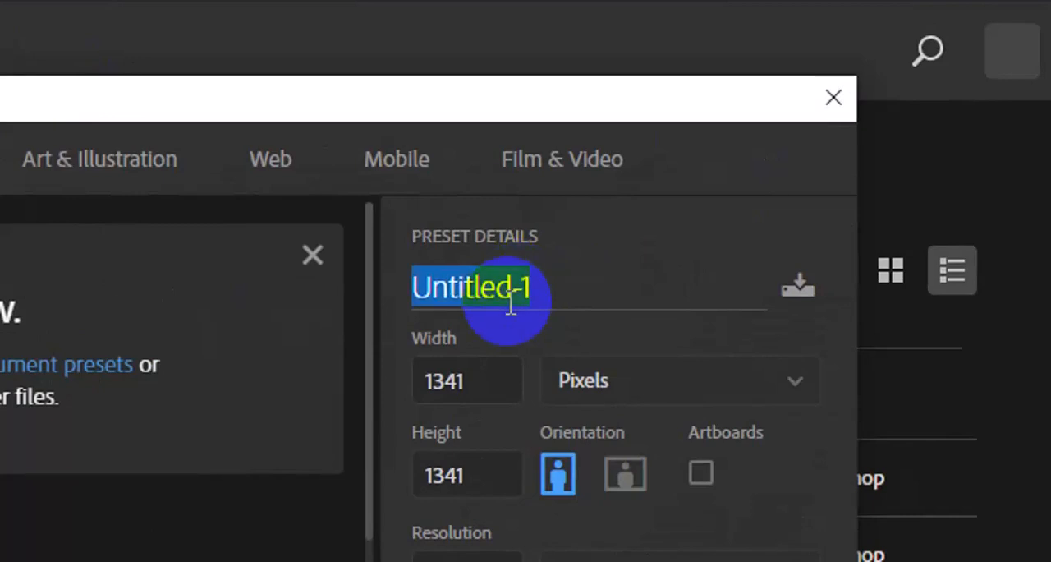
type("Food Business Card")
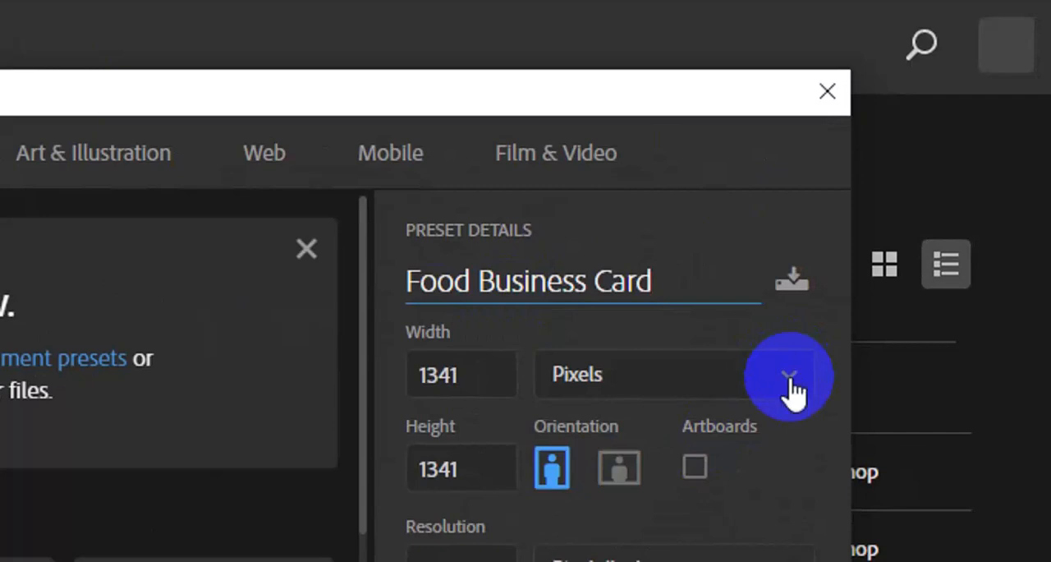
Set the new document's units to inches, with a width of 3.25 and a height of 1.75.
left_click(791, 392)
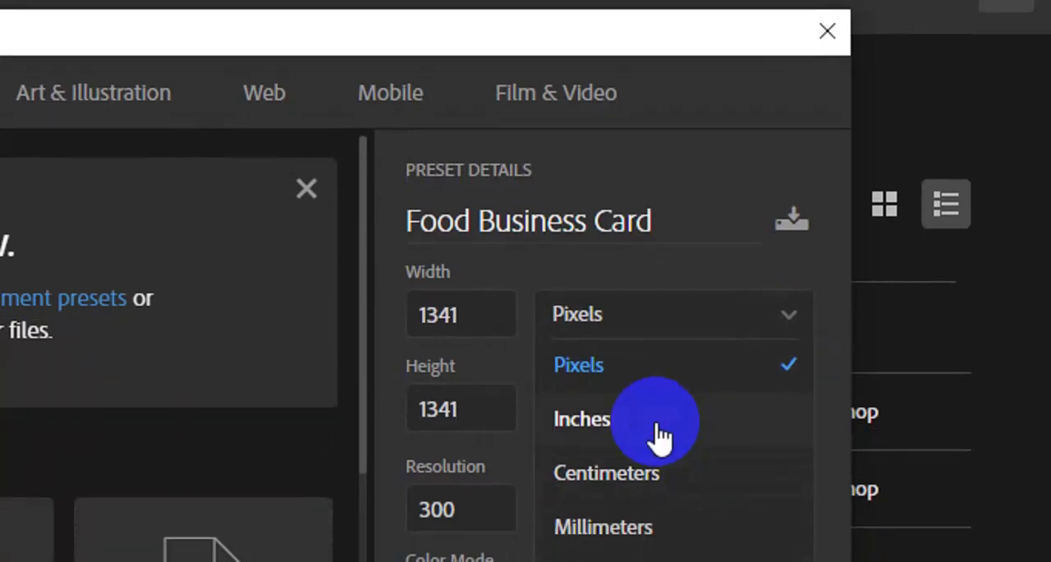
left_click(661, 437)
left_click(461, 325)
double_click(459, 324)
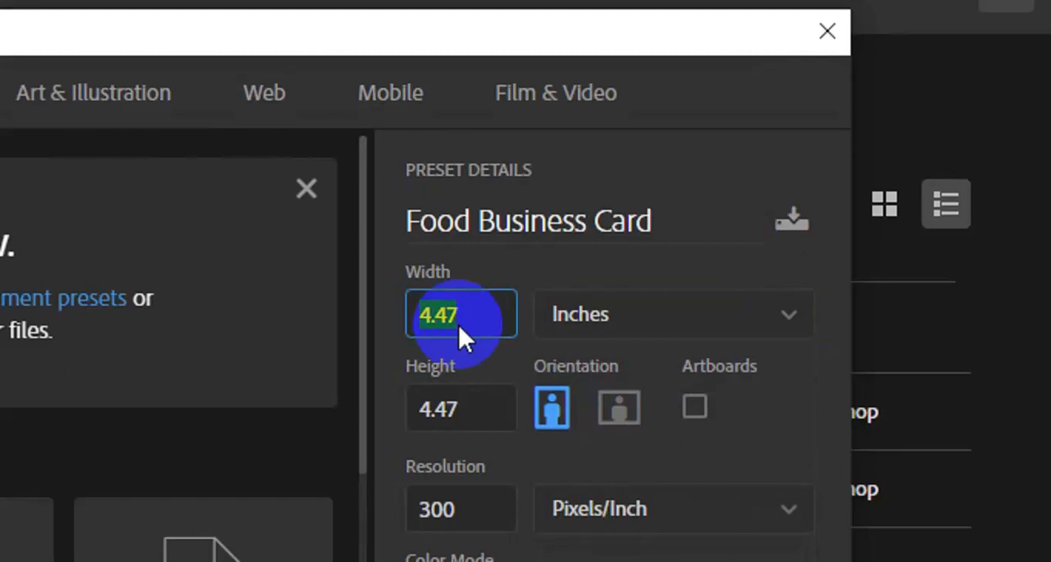
key("BackSpace")
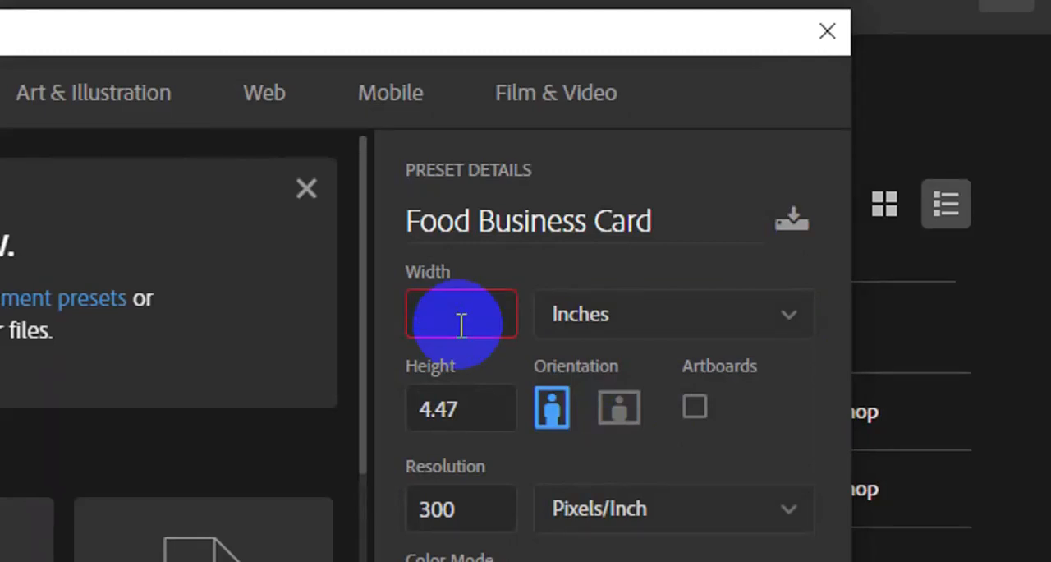
type("3.25")
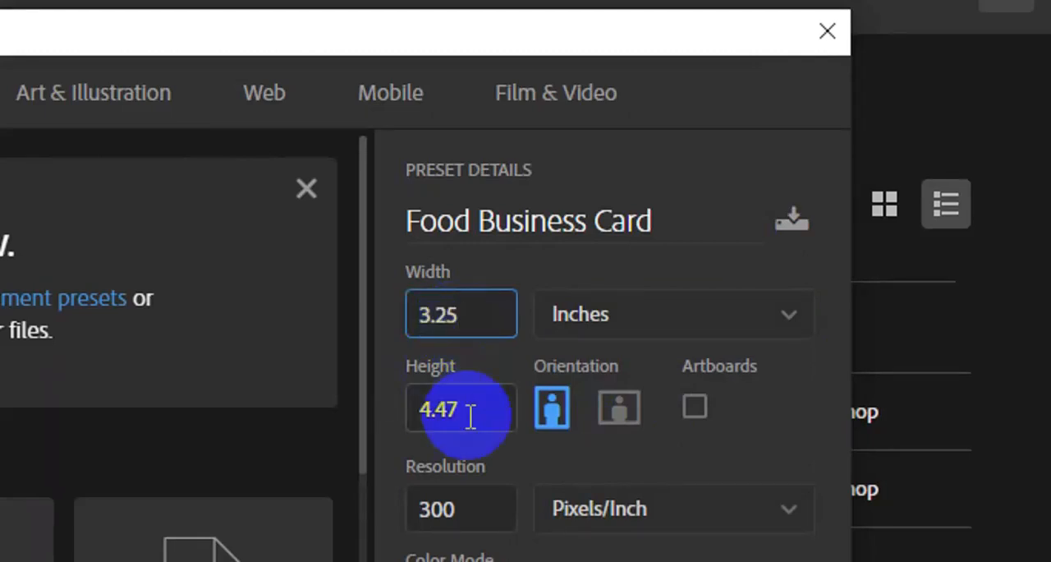
left_click(471, 417)
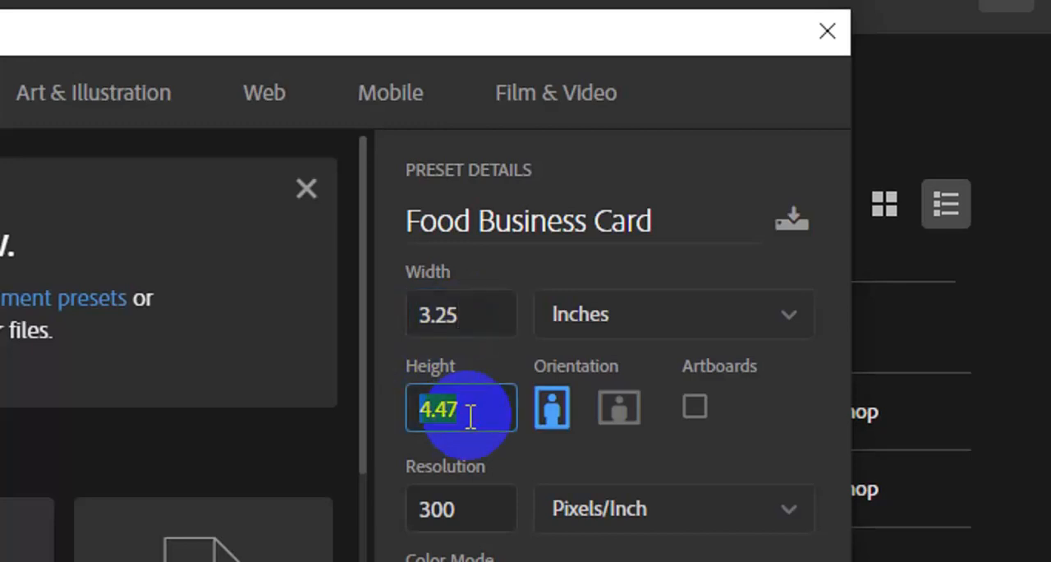
type("1.75")
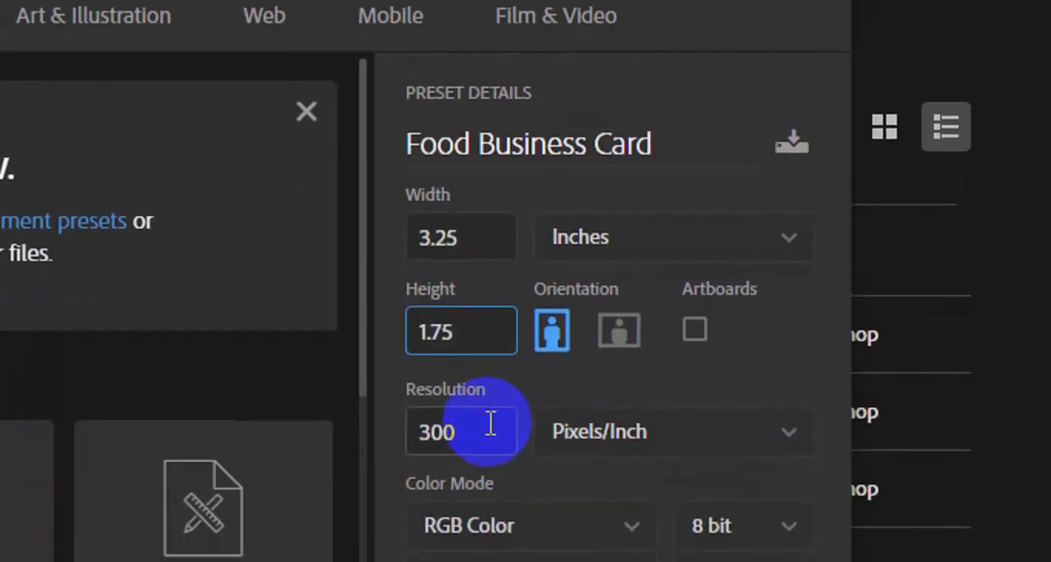
key("Tab")
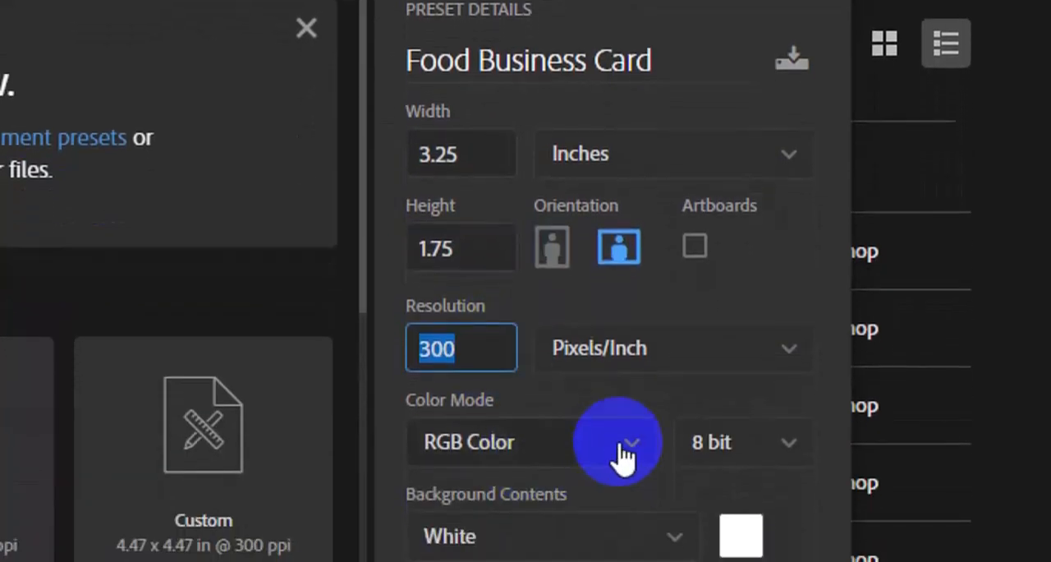
Set the color mode to CMYK Color and create the document.
left_click(643, 423)
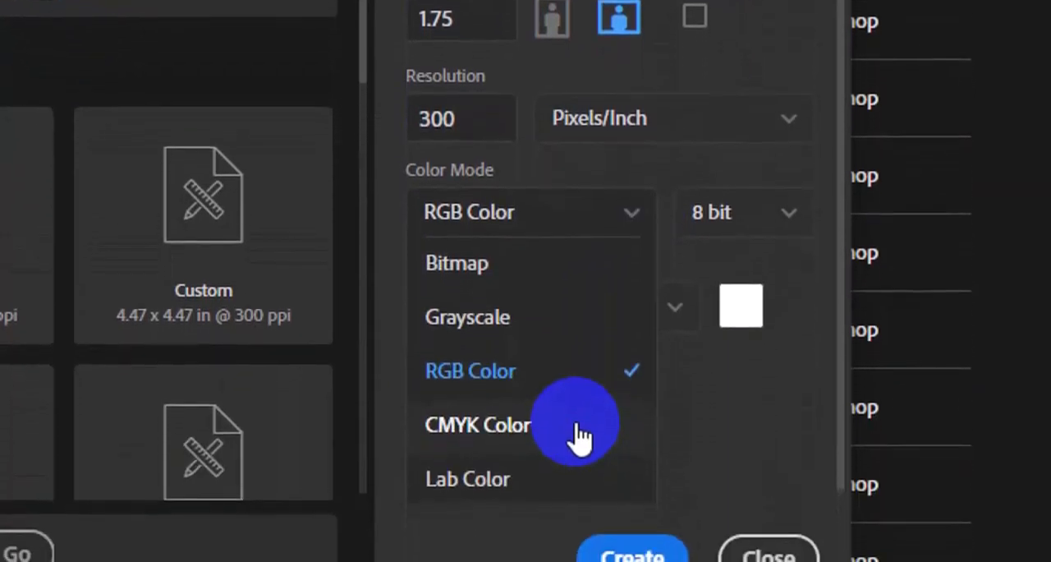
left_click(578, 437)
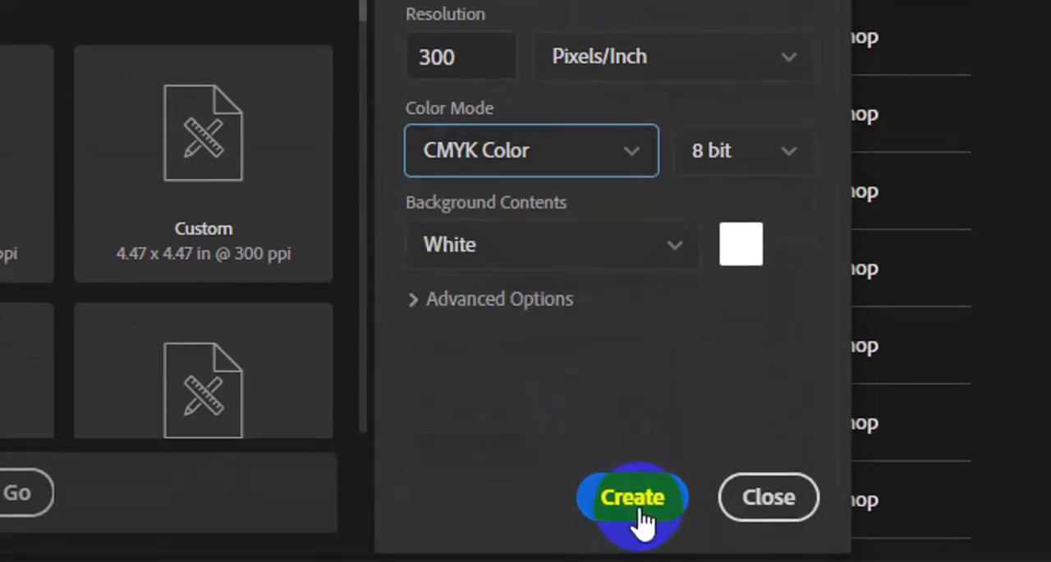
left_click(639, 509)
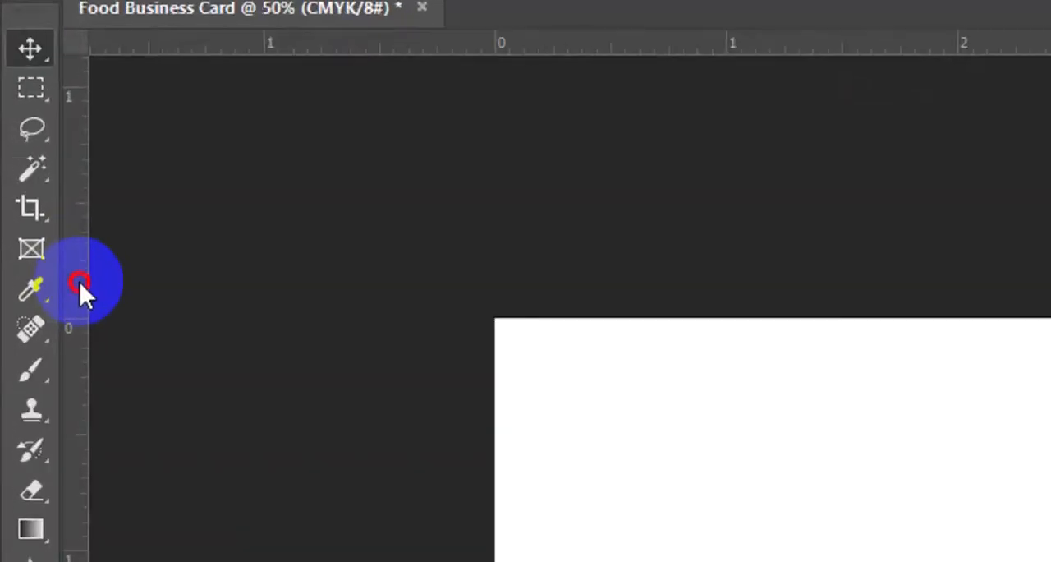
Place ruler guides along all four edges of the white canvas.
left_click_drag(79, 281, 490, 322)
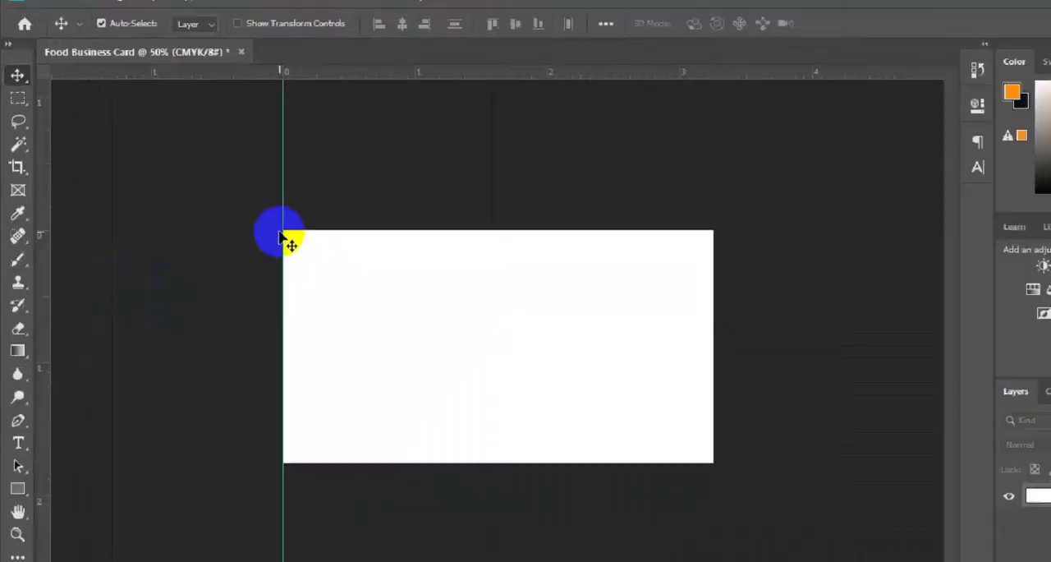
left_click_drag(463, 72, 476, 230)
left_click_drag(509, 72, 501, 462)
left_click_drag(45, 382, 713, 400)
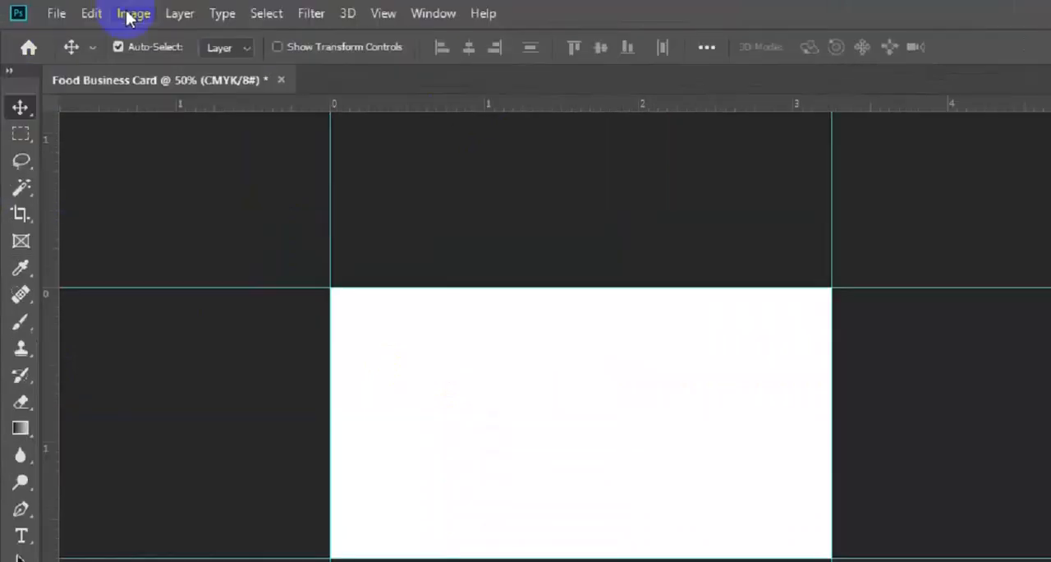
Enlarge the canvas by a relative 0.25 inches in both width and height, anchored at the center.
left_click(189, 15)
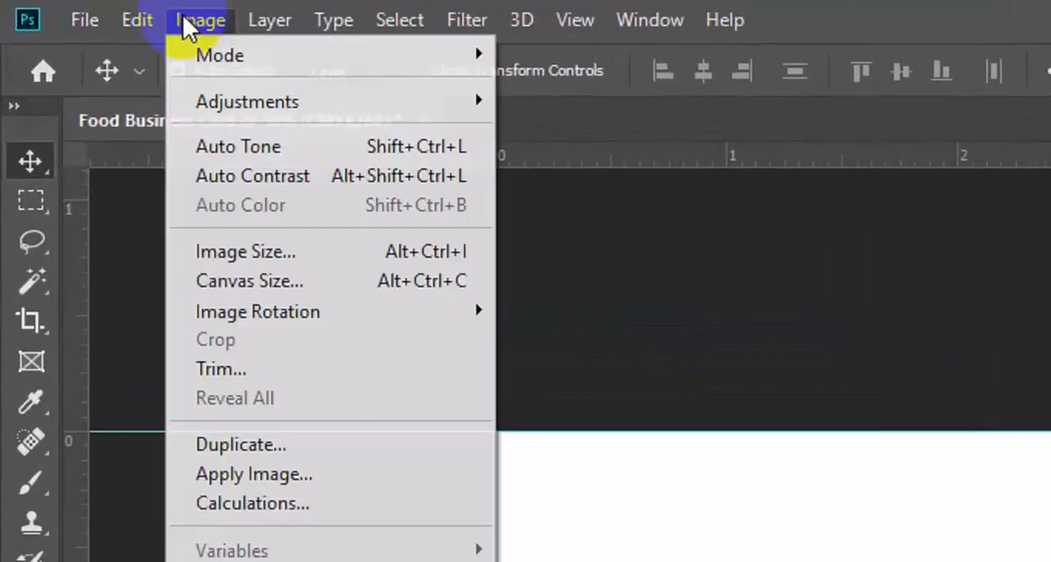
left_click(342, 283)
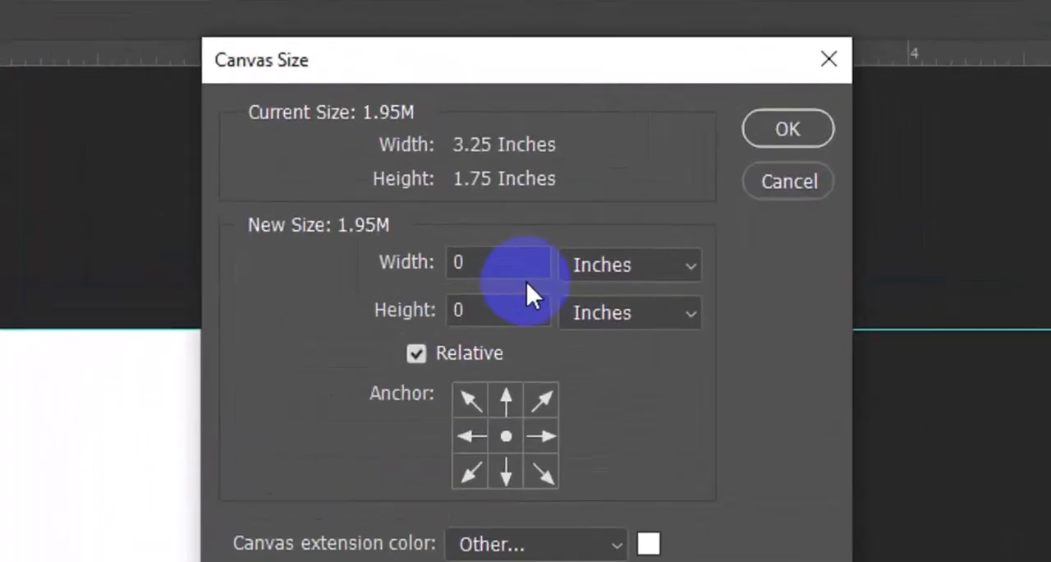
left_click(506, 230)
type(".")
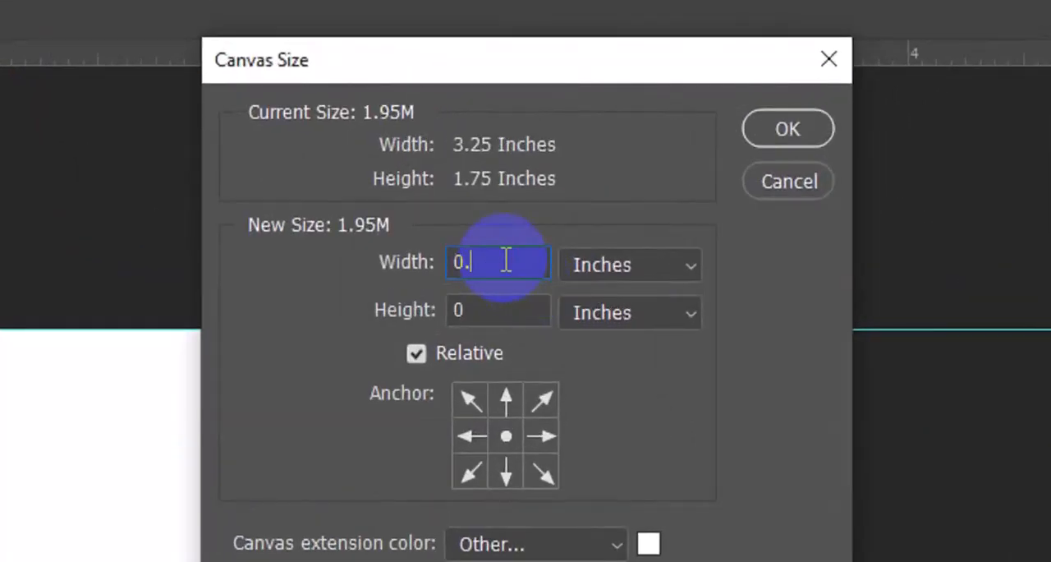
type("25")
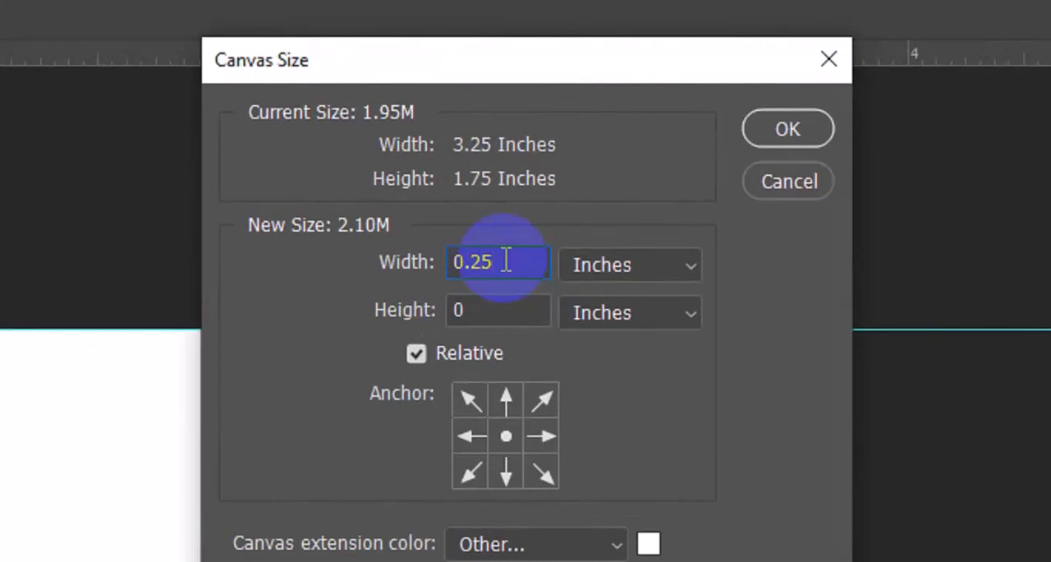
left_click(511, 303)
type(".25")
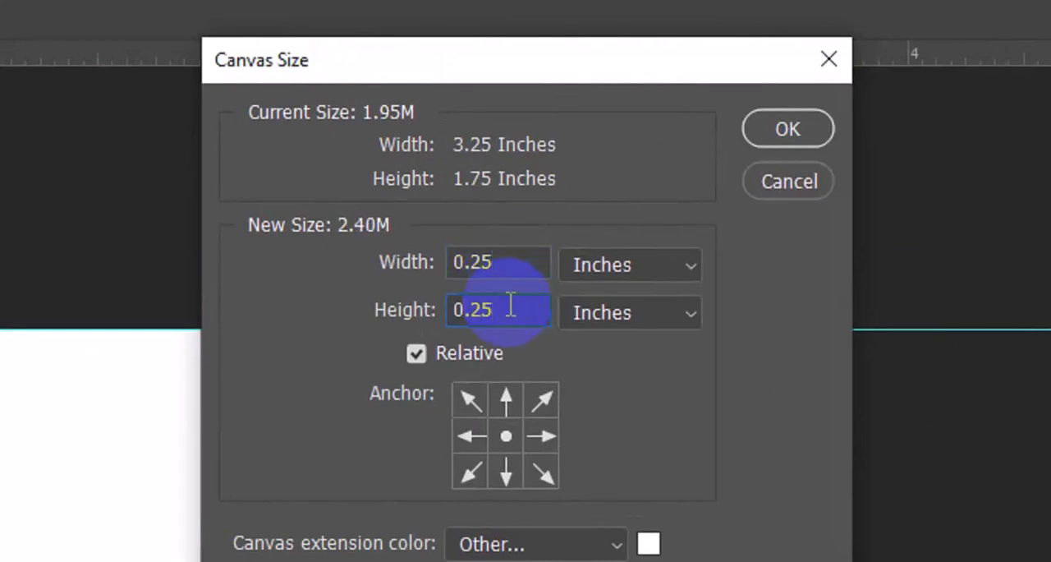
left_click(780, 131)
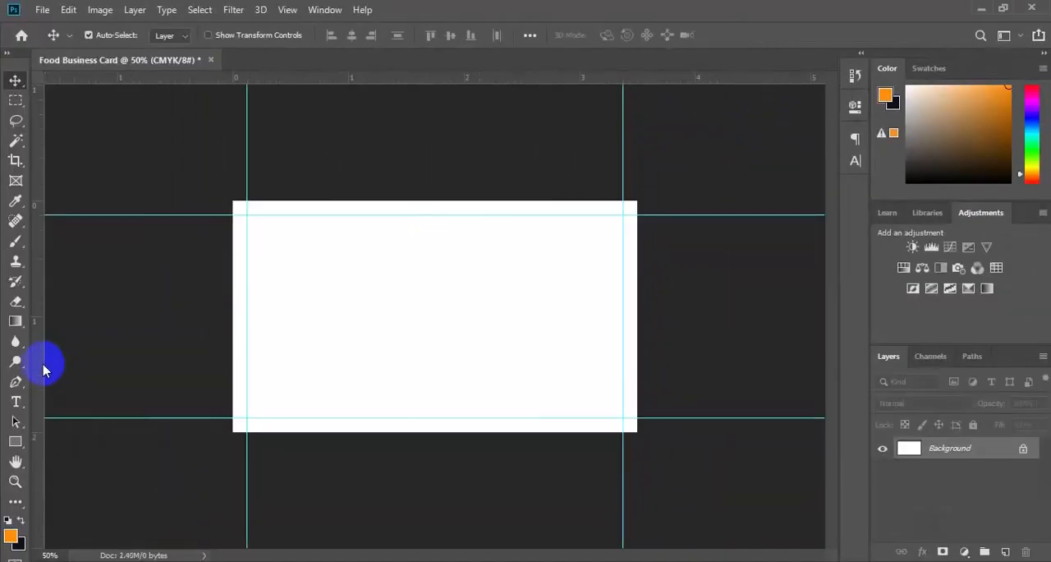
Add a second set of guides along the outer edges of the enlarged canvas.
left_click_drag(42, 368, 237, 400)
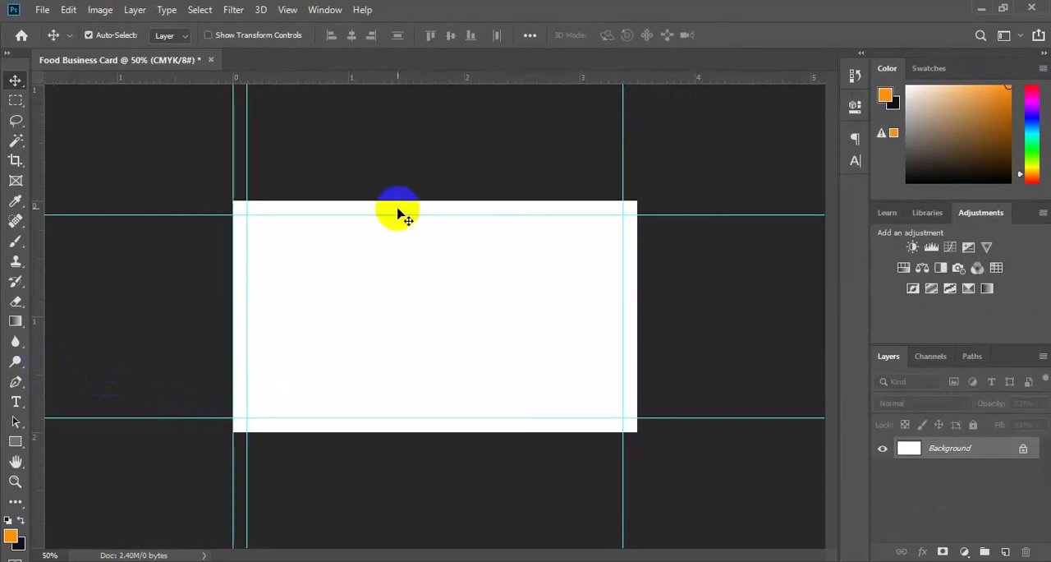
left_click_drag(436, 82, 439, 432)
left_click_drag(39, 328, 638, 387)
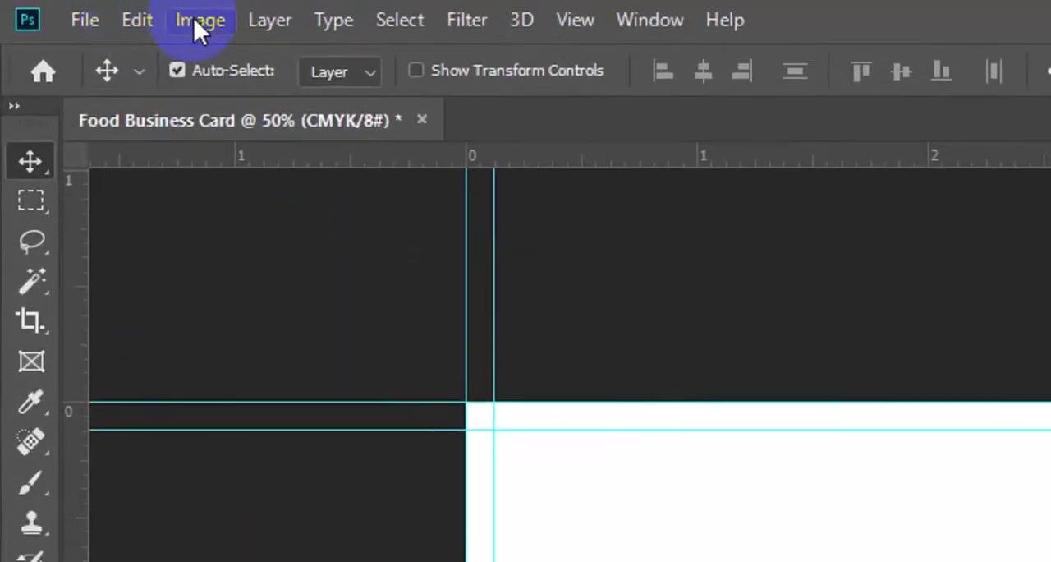
Extend the canvas around the second set of guides by another relative 0.25 inches in width and height.
left_click(194, 18)
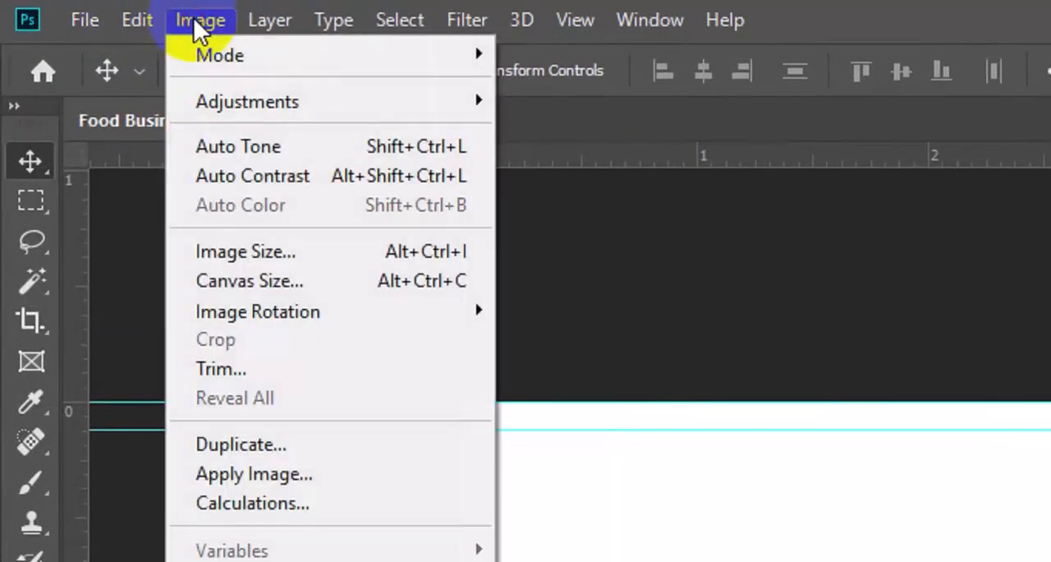
left_click(328, 280)
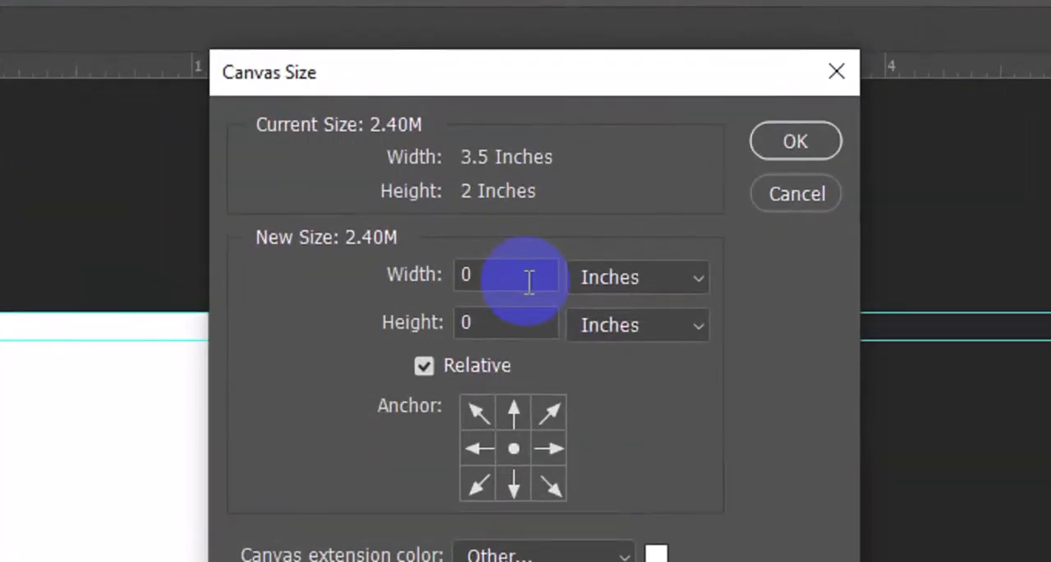
left_click(528, 280)
type(".25")
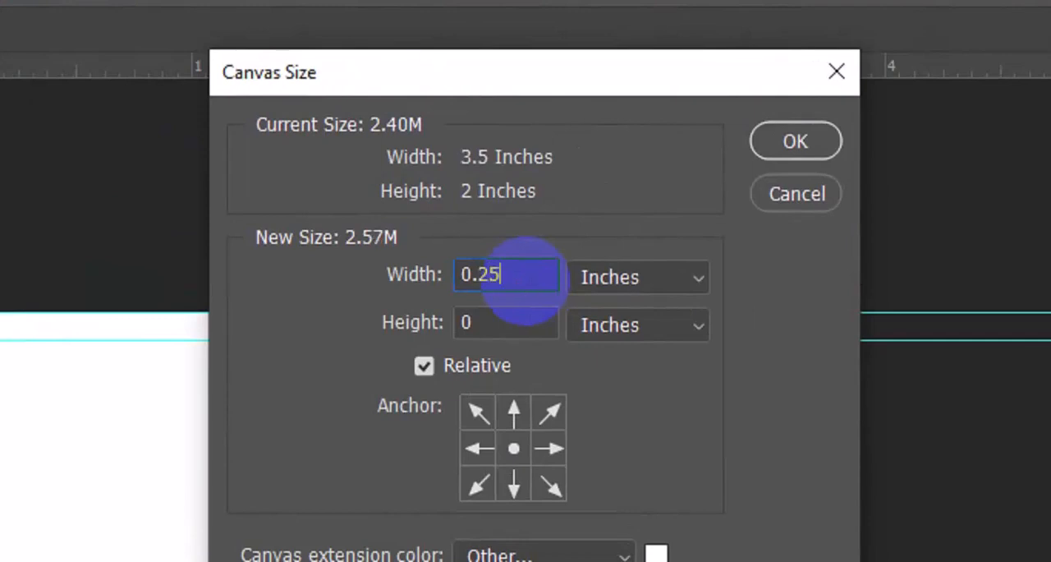
left_click(519, 322)
type(".")
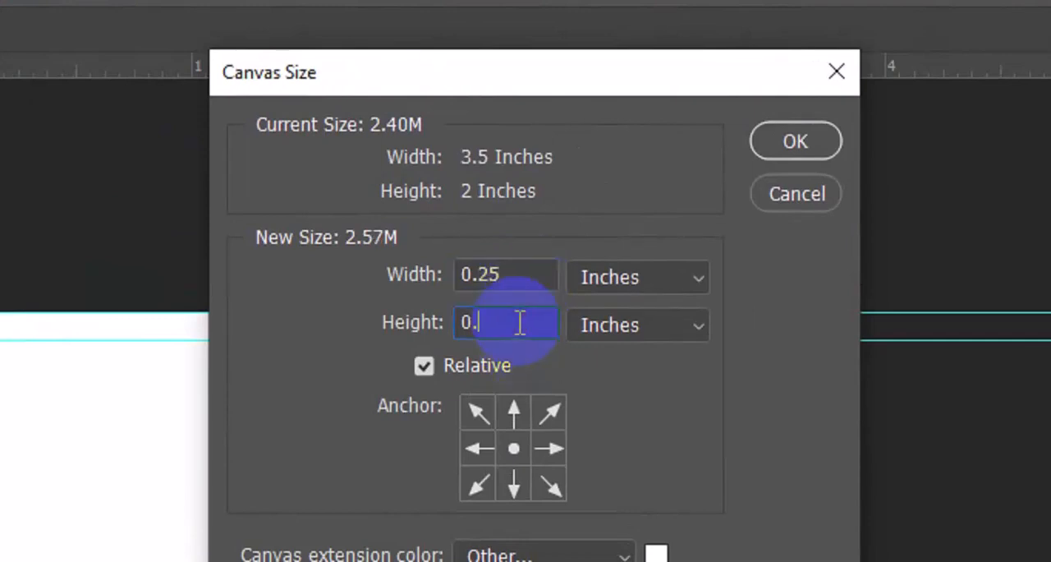
type("25")
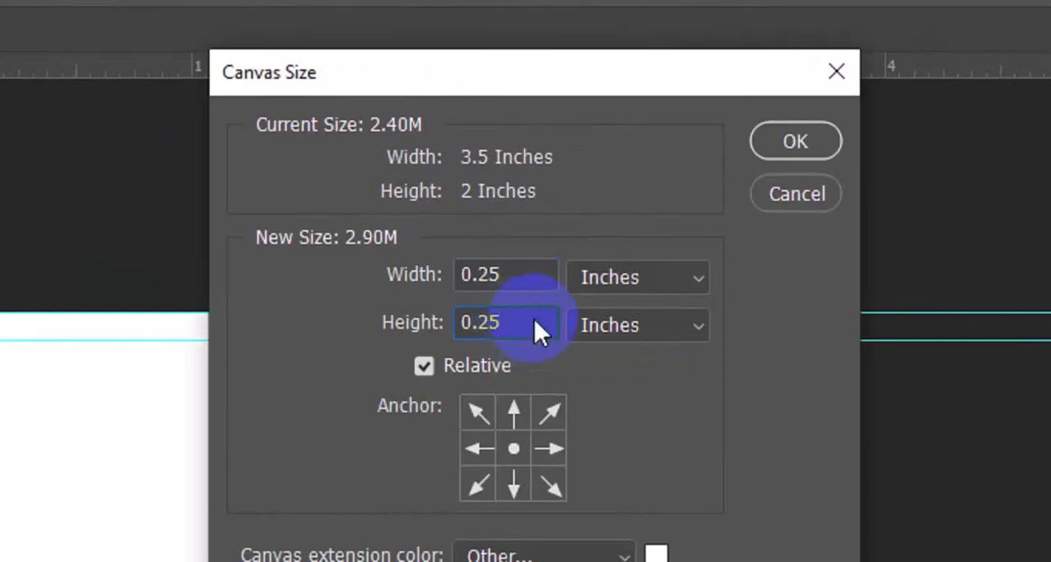
left_click(790, 145)
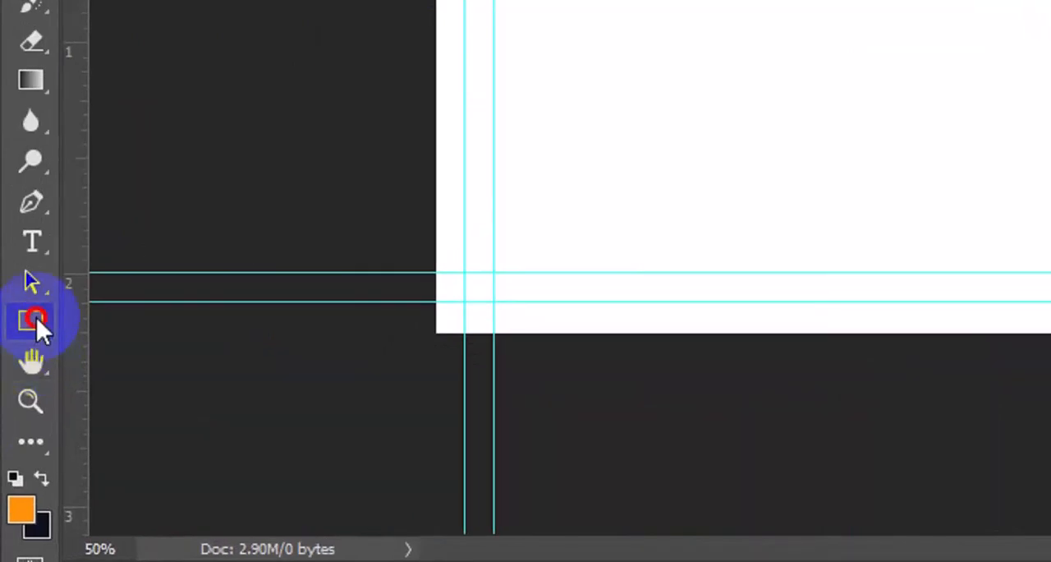
Set up the Rectangle tool in Shape mode with a dark gray fill.
left_click(36, 317)
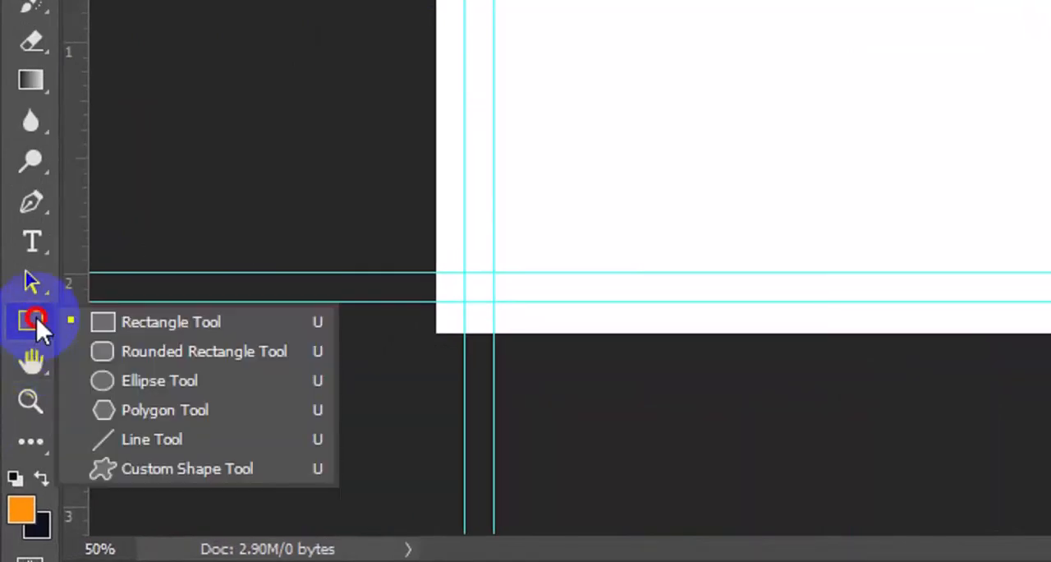
left_click(143, 323)
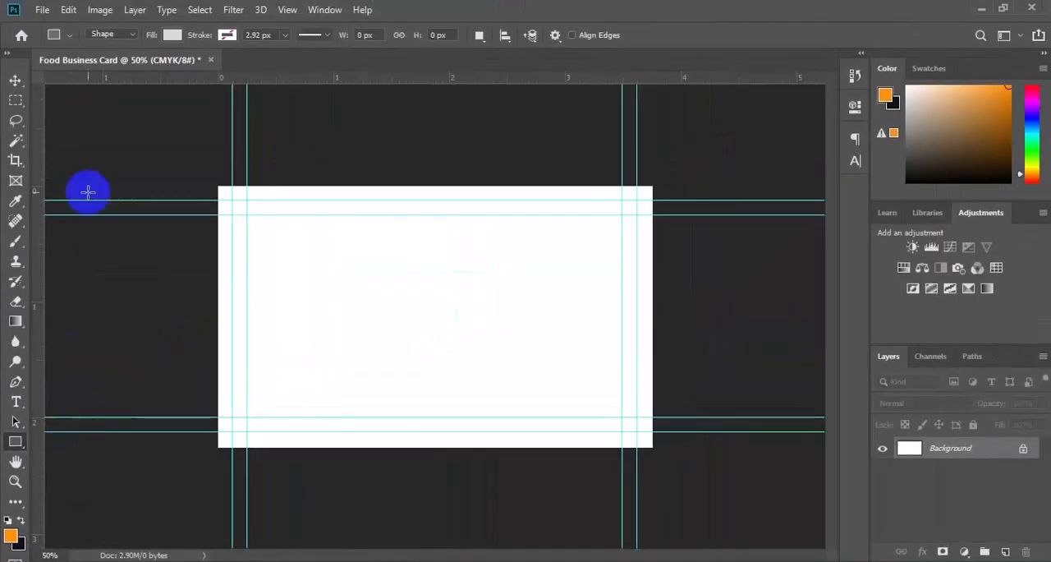
left_click(174, 36)
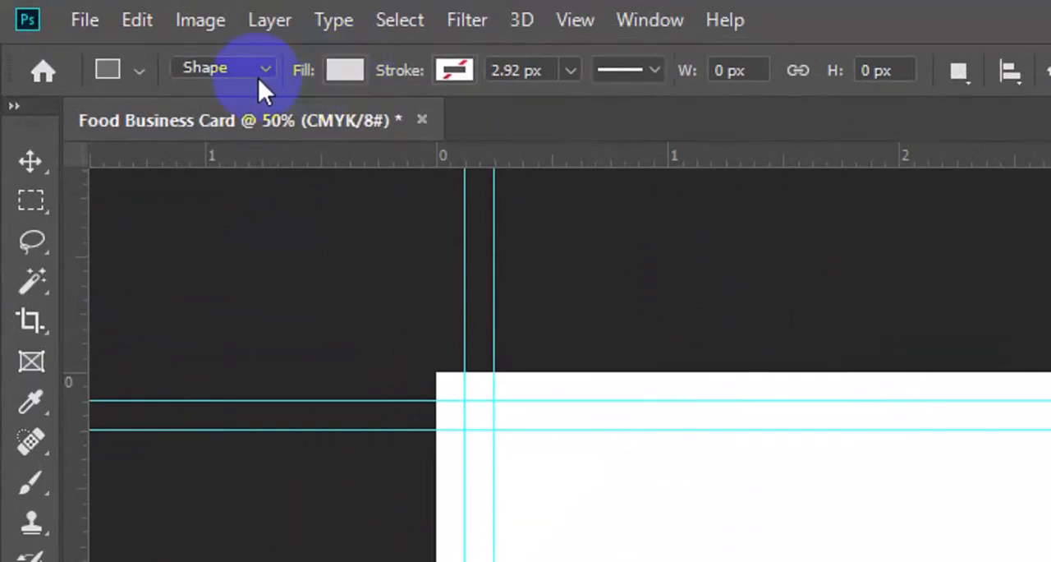
left_click(263, 68)
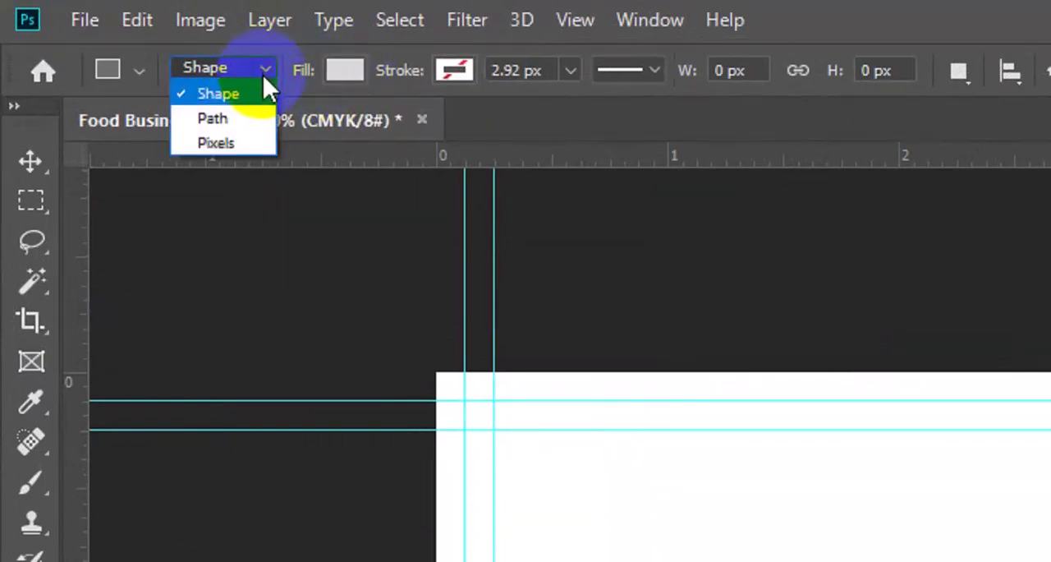
left_click(258, 89)
left_click(343, 73)
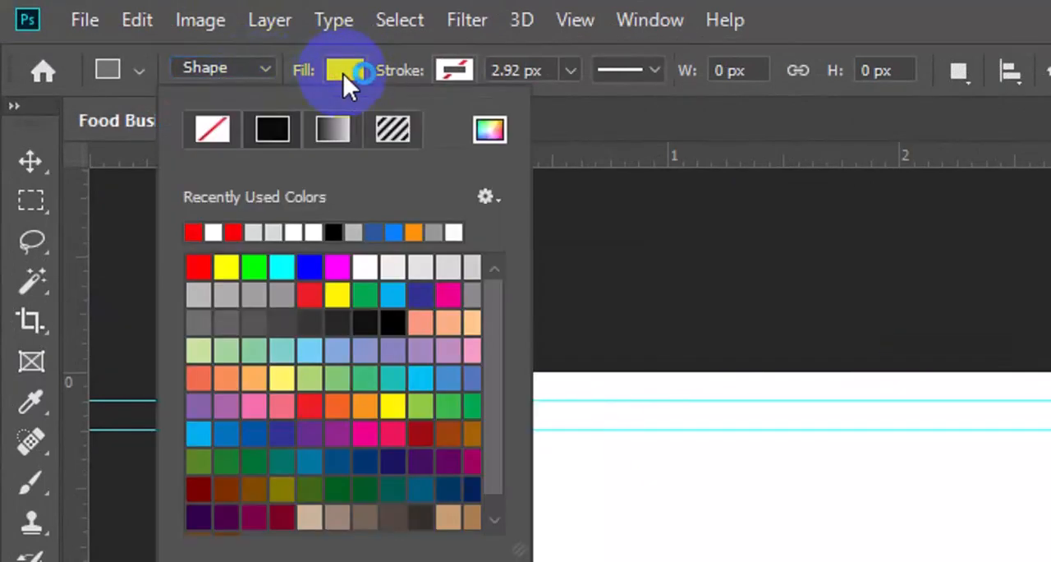
left_click(283, 320)
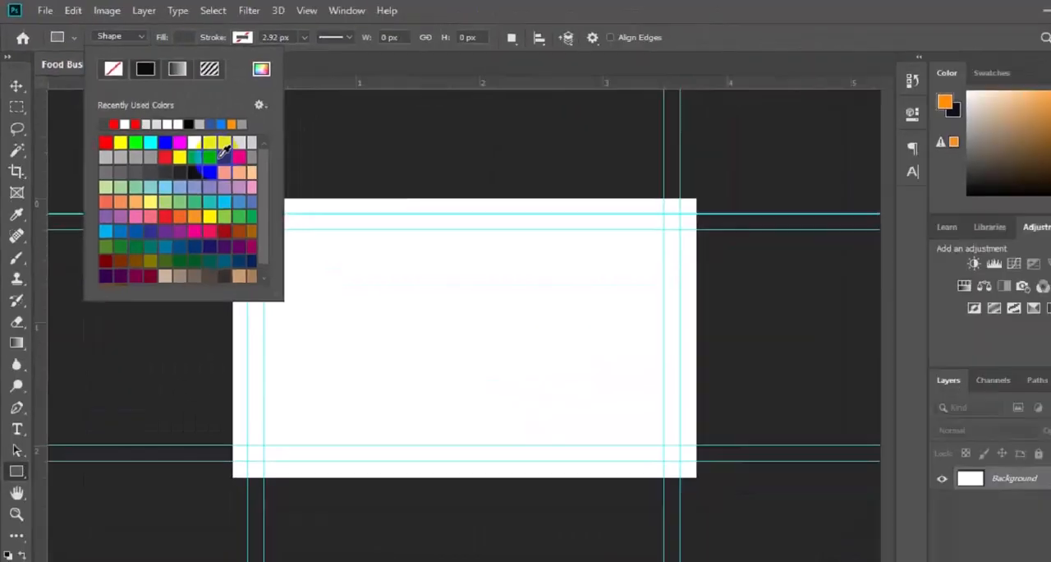
Draw a rectangle about 724 by 735 px and move it to cover the card's right half, starting at X 563 px.
left_click_drag(405, 180, 685, 463)
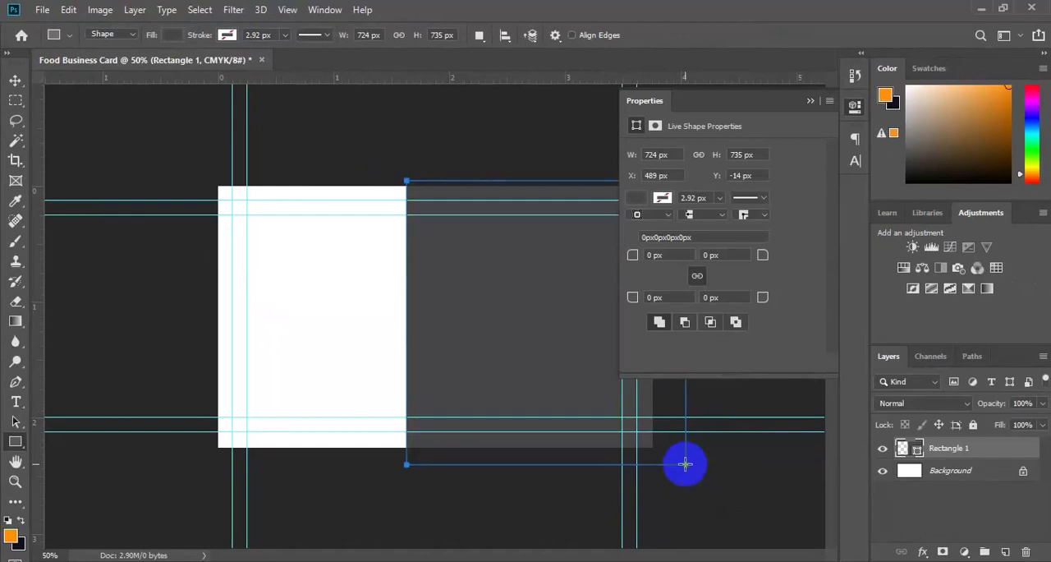
key("v")
left_click_drag(530, 347, 559, 343)
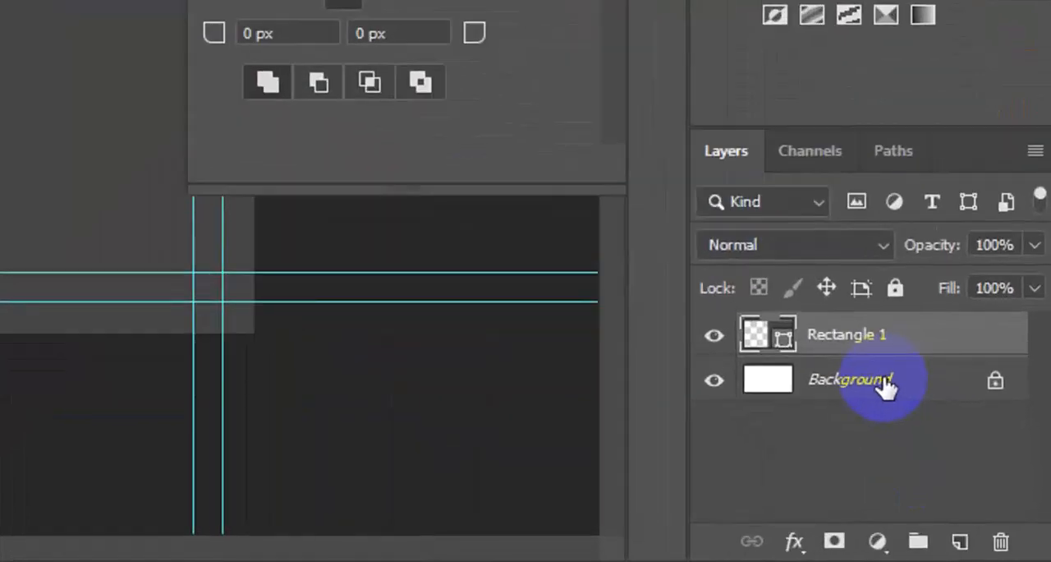
Add a Solid Color fill layer directly above the Background layer.
left_click(901, 380)
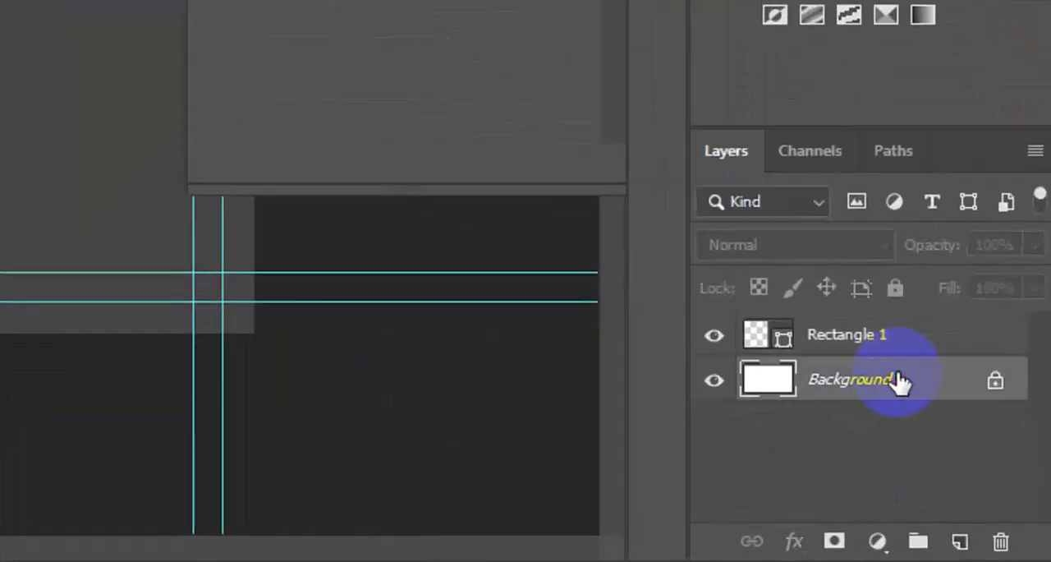
left_click(879, 541)
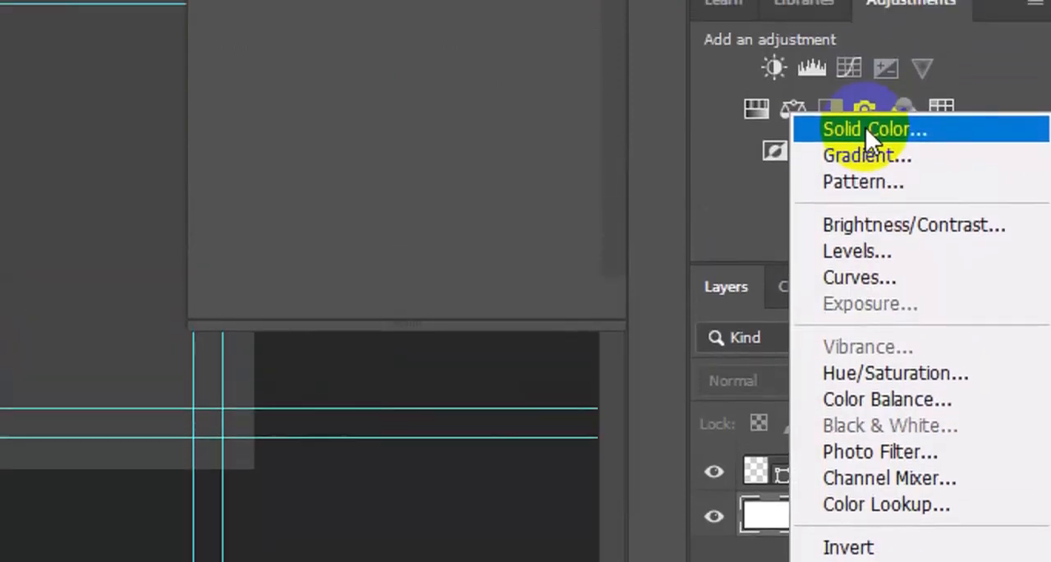
left_click(865, 141)
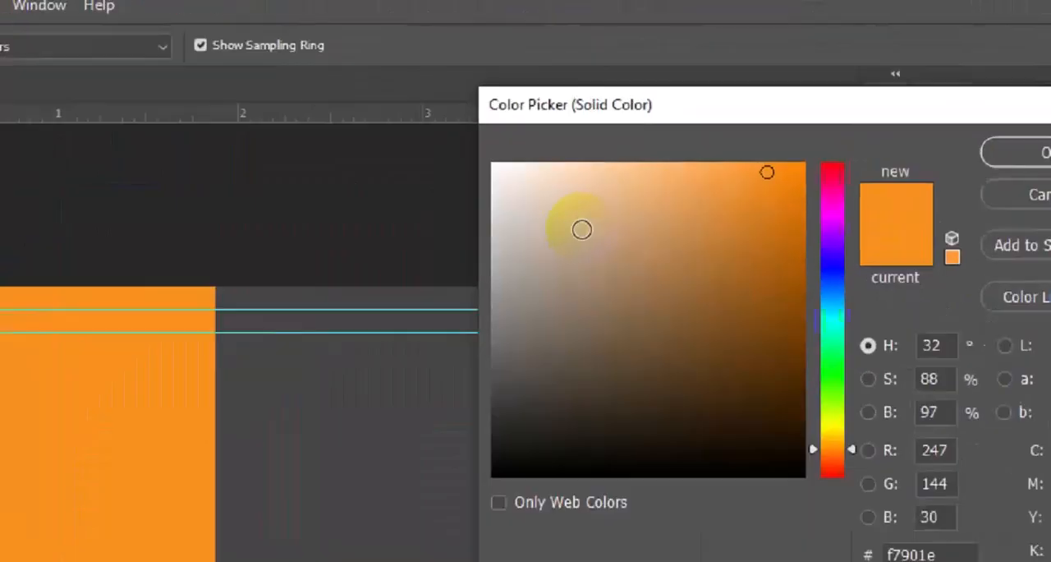
Set the Solid Color fill to the tan shade d7aa6f and accept it.
left_click(669, 148)
left_click(550, 277)
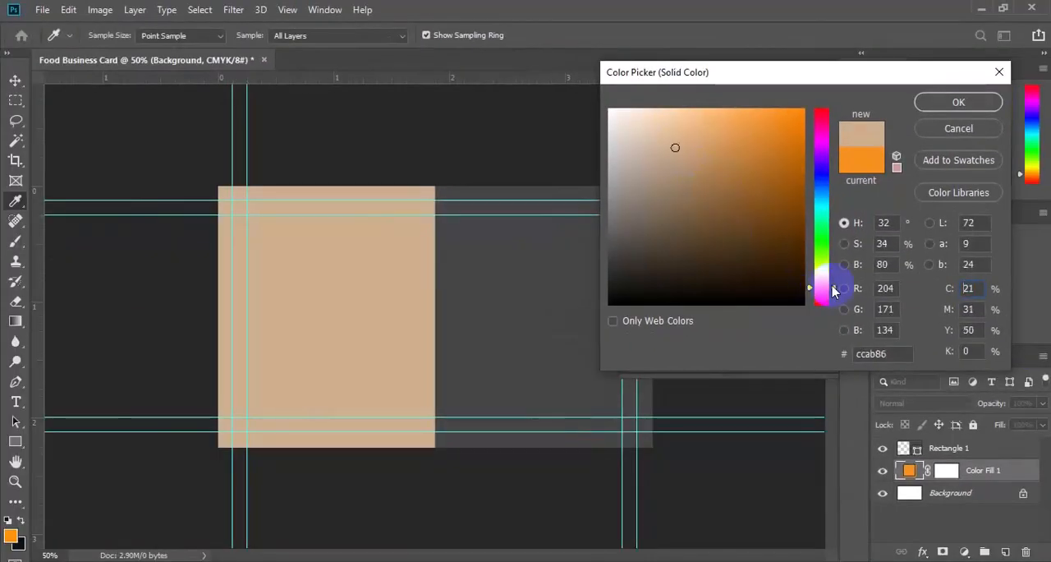
left_click_drag(864, 557, 865, 561)
left_click_drag(833, 295, 826, 281)
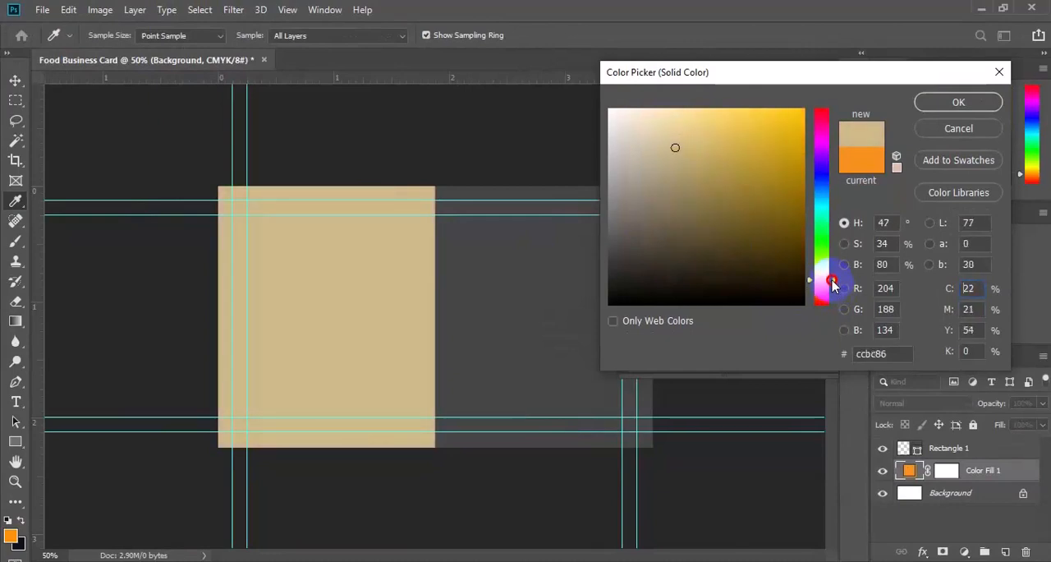
left_click(692, 151)
left_click(708, 149)
left_click(704, 147)
left_click(905, 355)
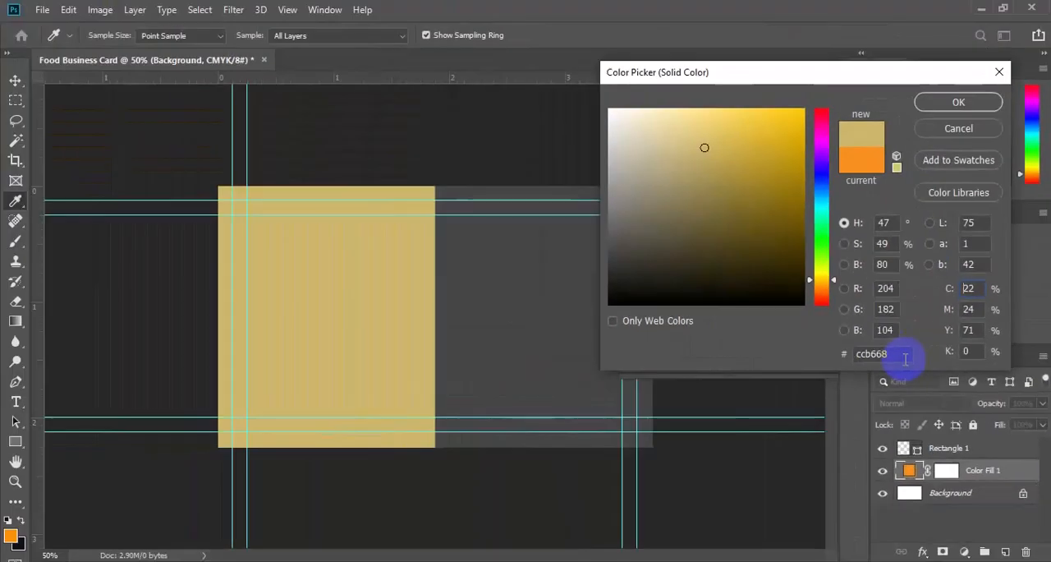
left_click_drag(833, 284, 837, 291)
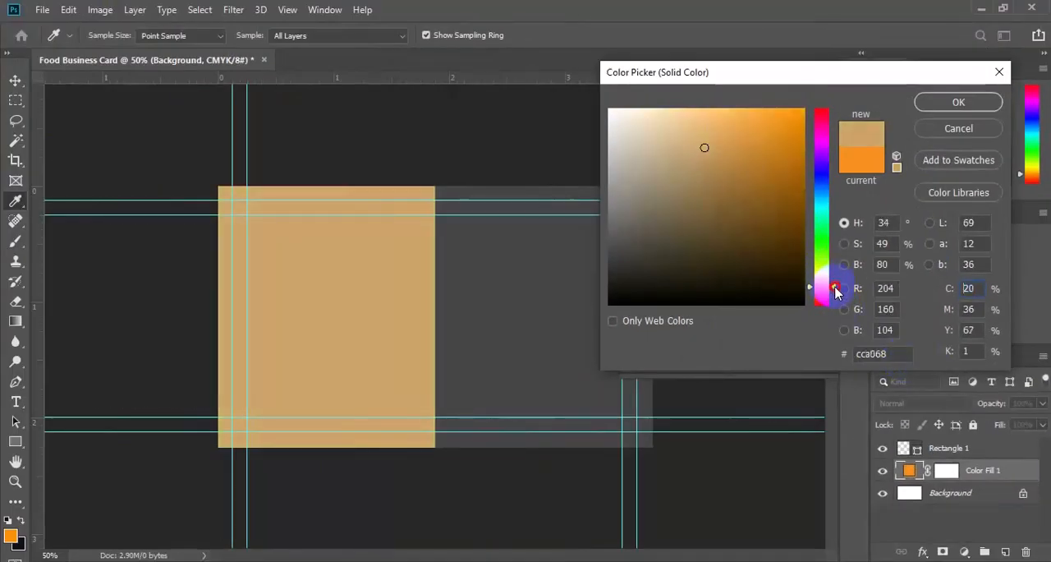
left_click(703, 139)
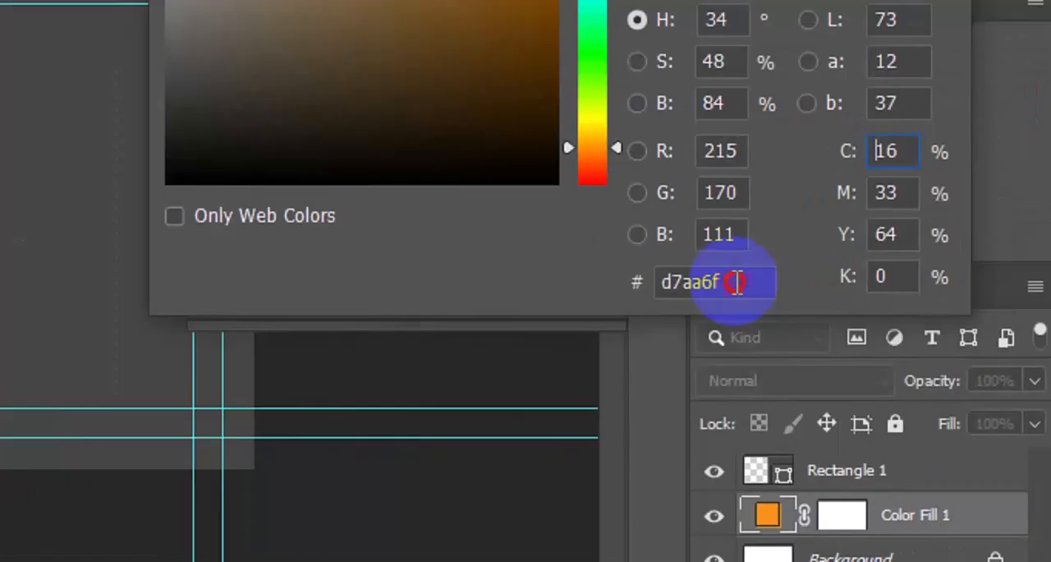
left_click_drag(892, 353, 853, 355)
left_click_drag(658, 285, 659, 283)
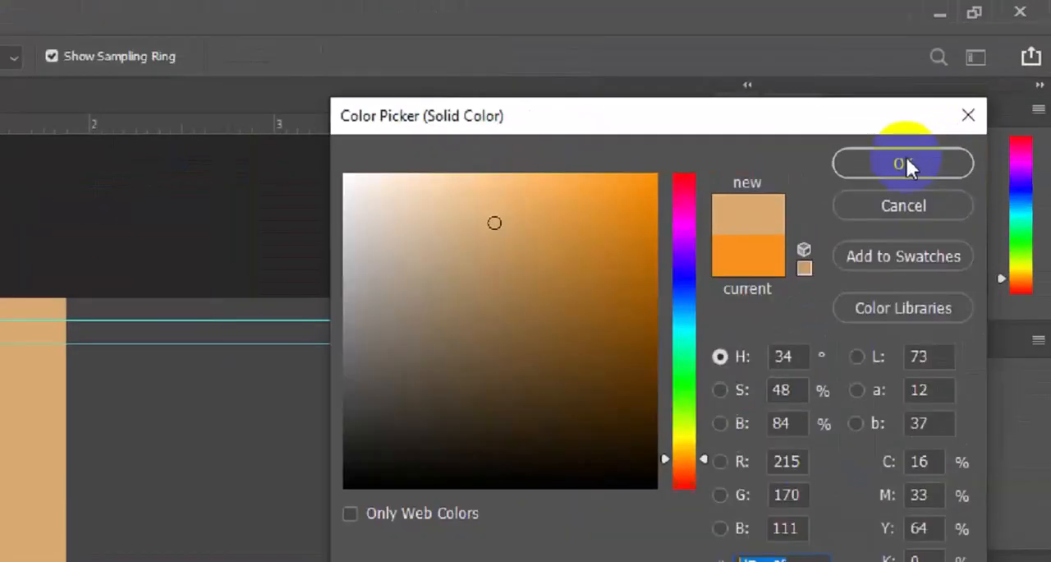
left_click(960, 101)
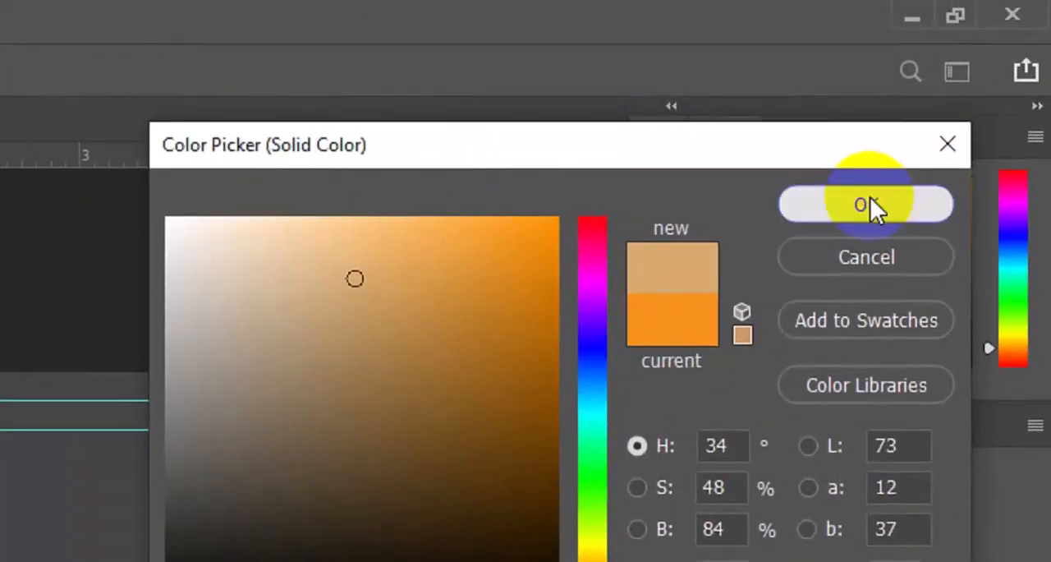
left_click(870, 201)
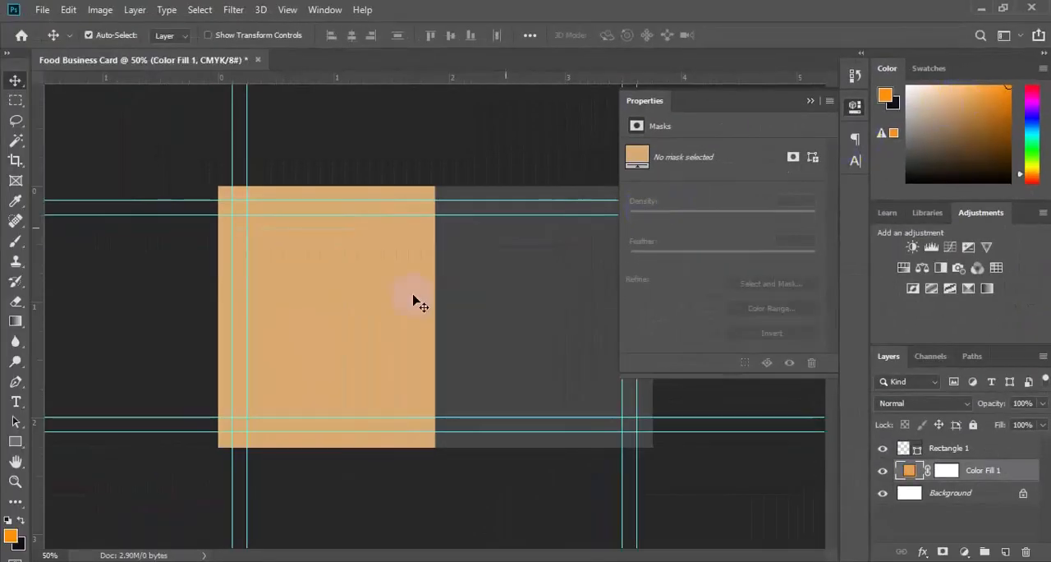
Place the burger image 4119 from the freepik stockpoto folder above Rectangle 1 and shift it toward the card's right side.
left_click(533, 320)
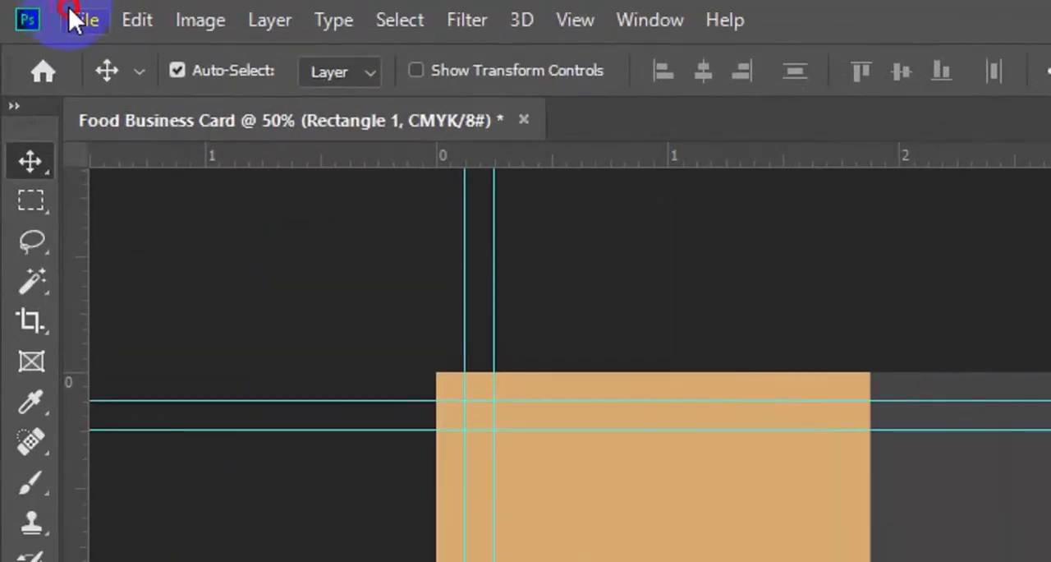
left_click(72, 18)
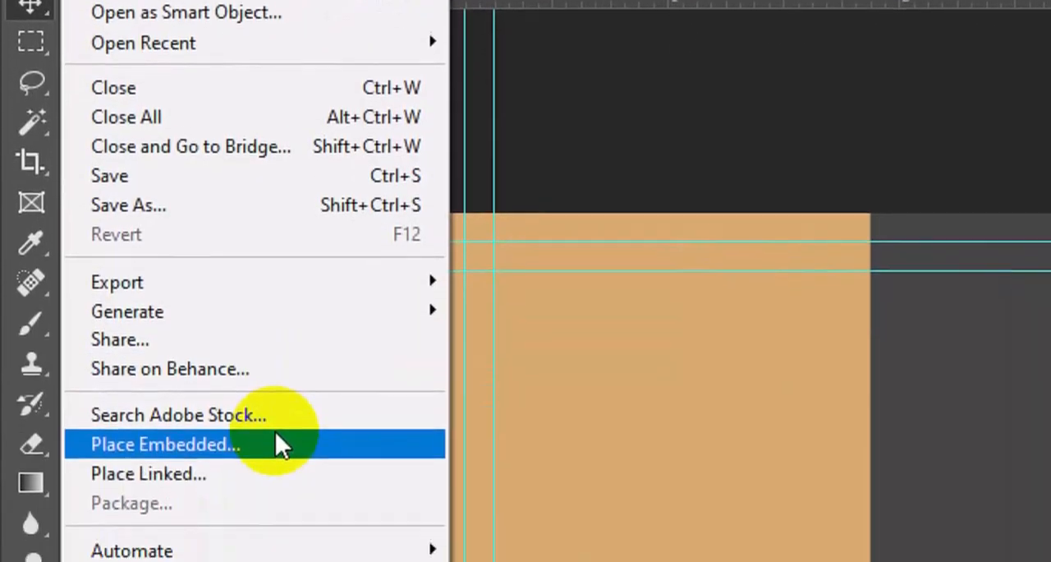
left_click(277, 435)
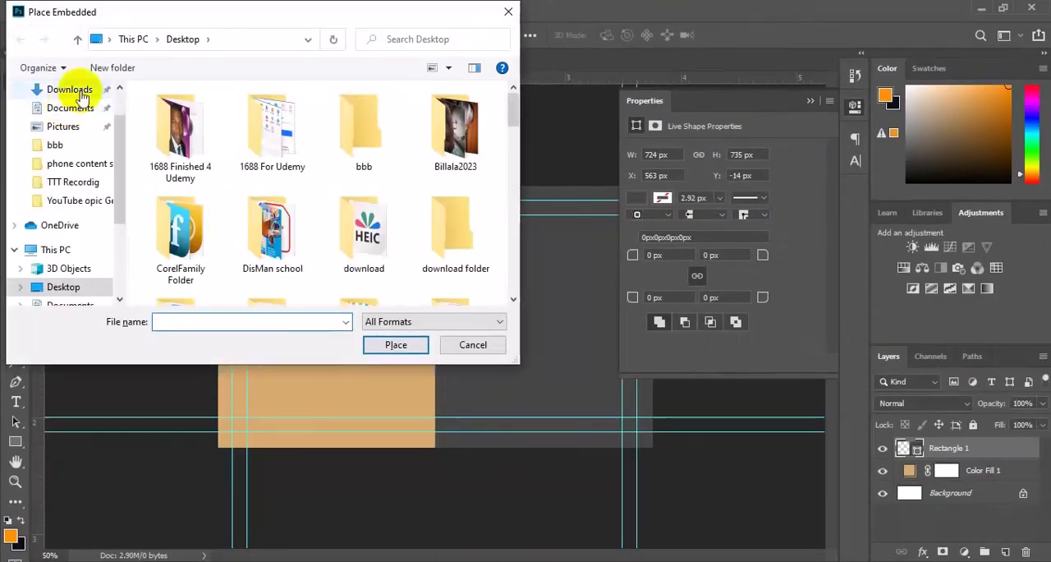
scroll(509, 301, "down", 5)
left_click(200, 171)
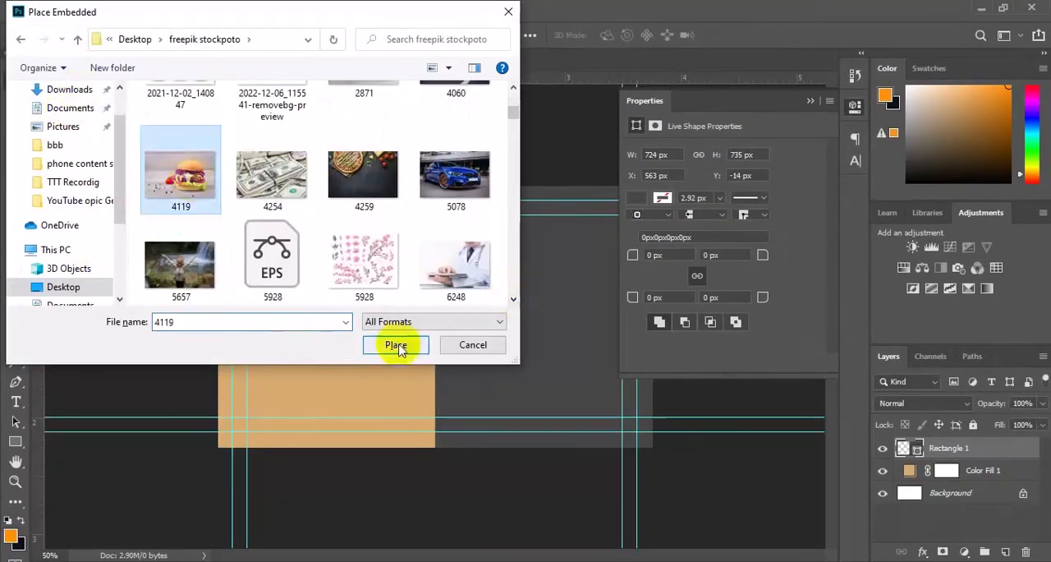
left_click(399, 345)
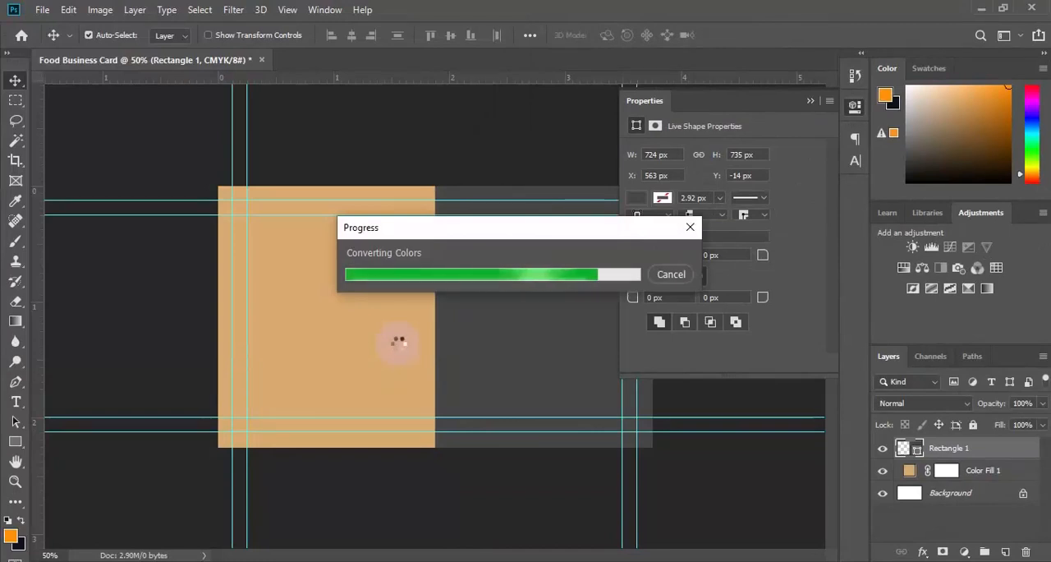
left_click_drag(509, 333, 567, 333)
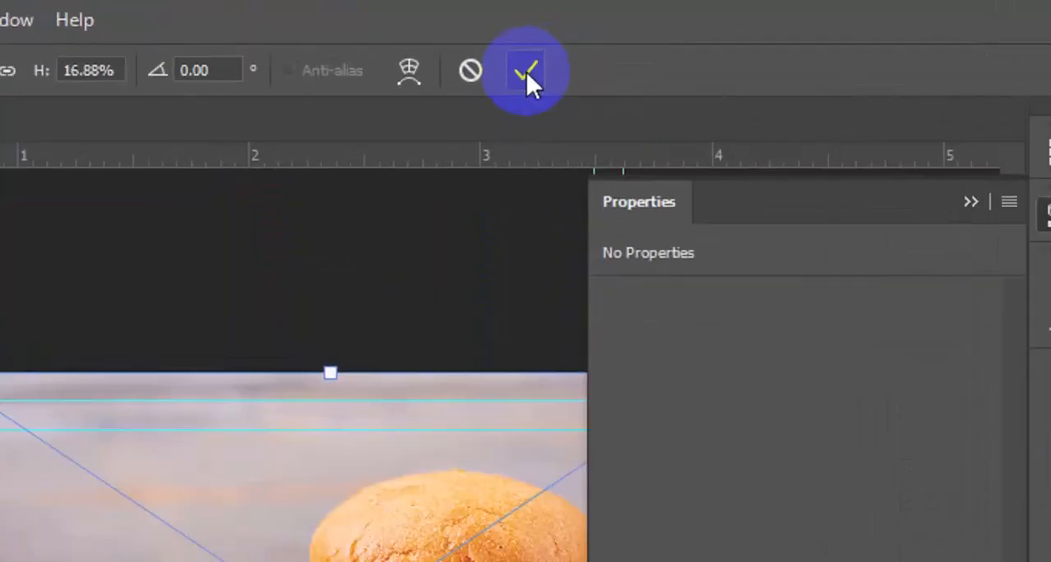
left_click(588, 34)
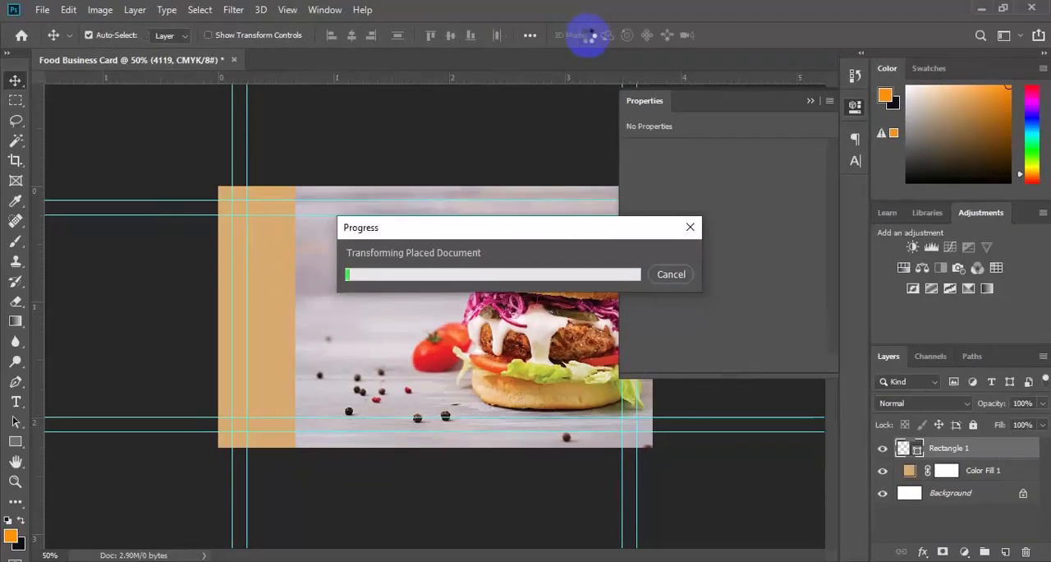
Clip the burger image layer 4119 to the Rectangle 1 shape with a clipping mask.
left_click(961, 447)
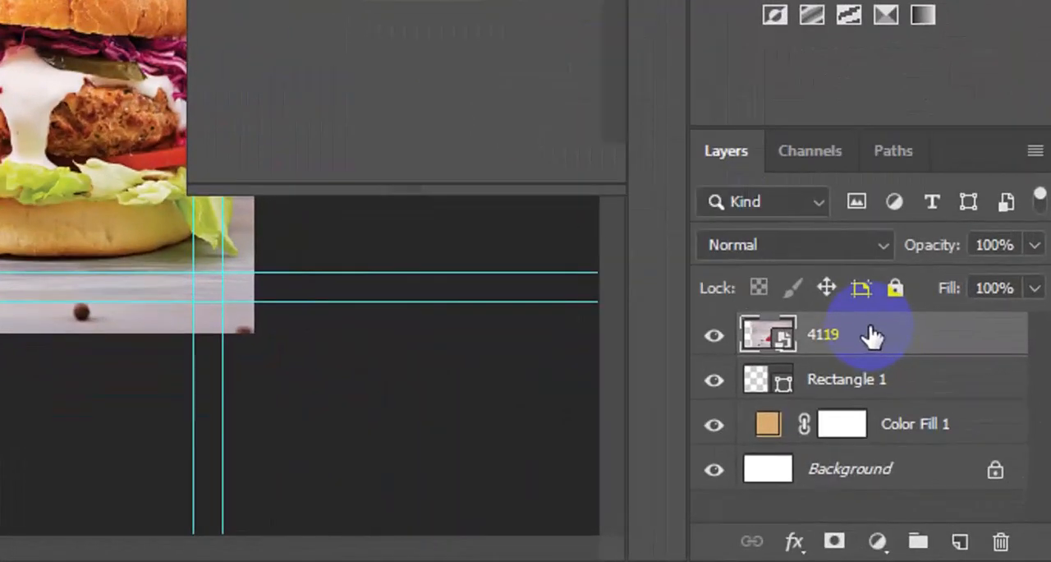
right_click(871, 330)
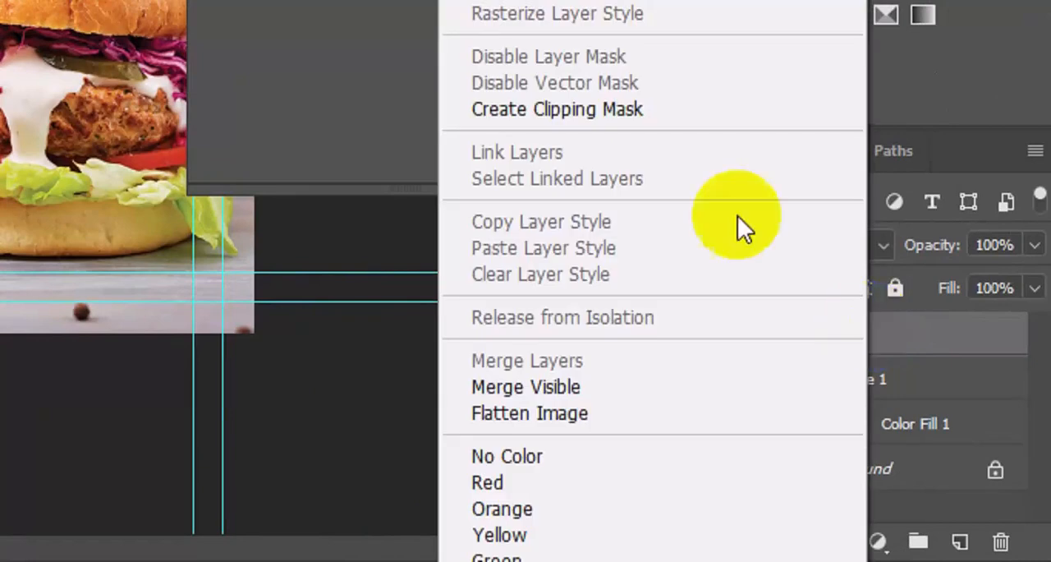
left_click(612, 141)
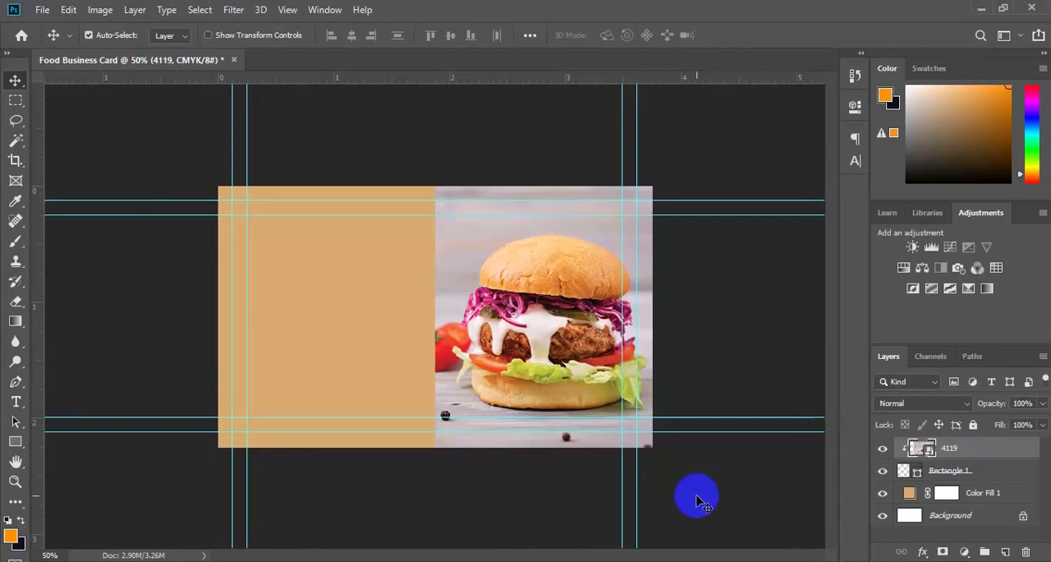
Set the Type tool's font to Roboto Bold and add a new empty layer above Color Fill 1.
left_click(696, 501)
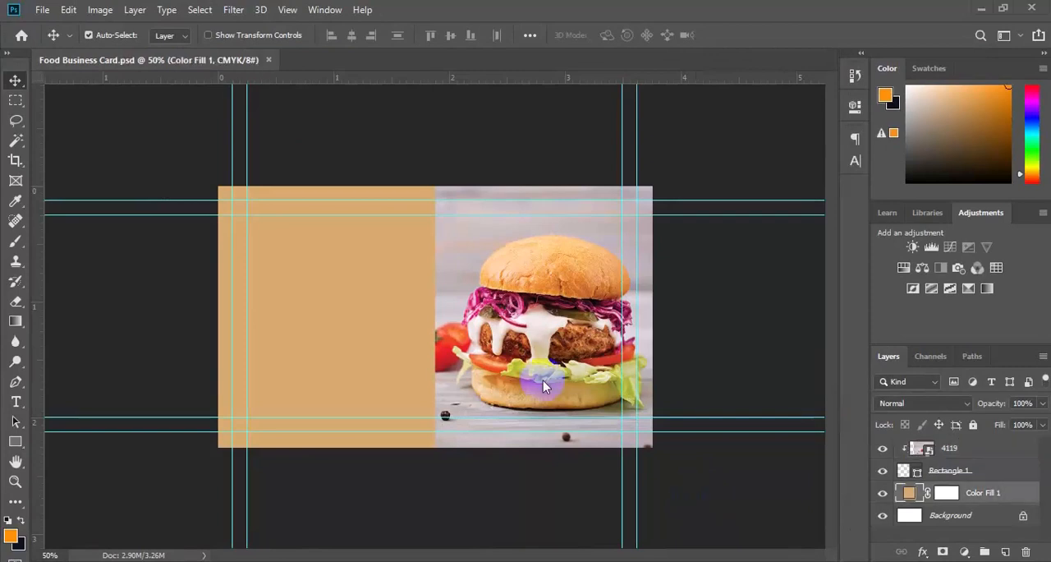
key("ctrl+plus")
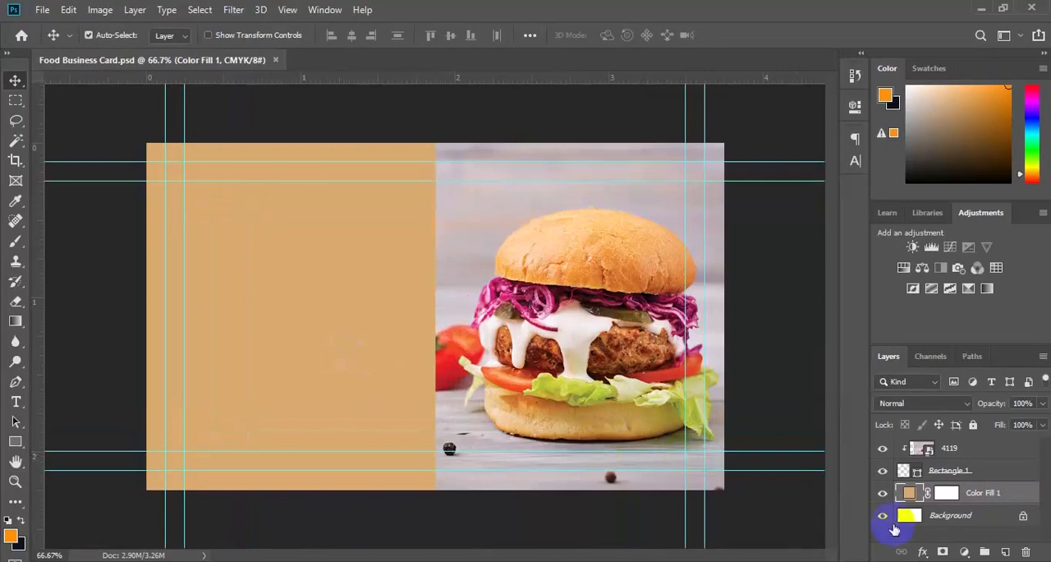
left_click(16, 403)
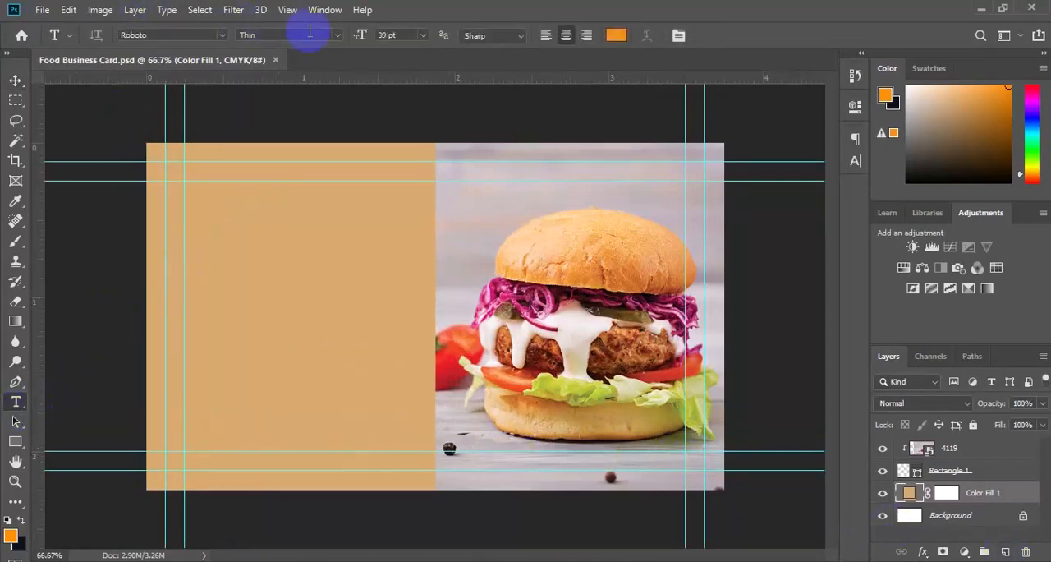
left_click(338, 35)
left_click(271, 149)
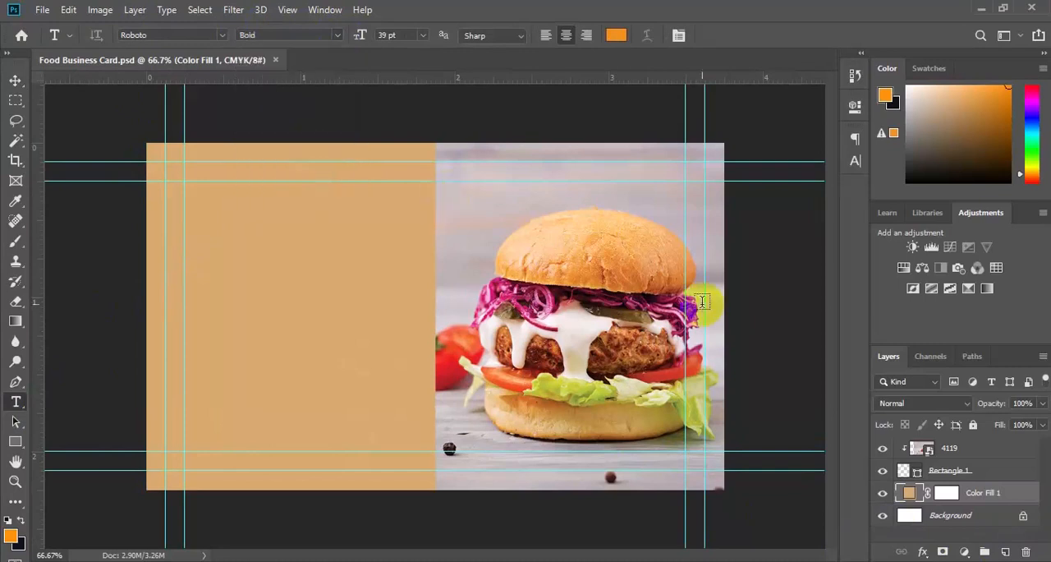
left_click(1004, 552)
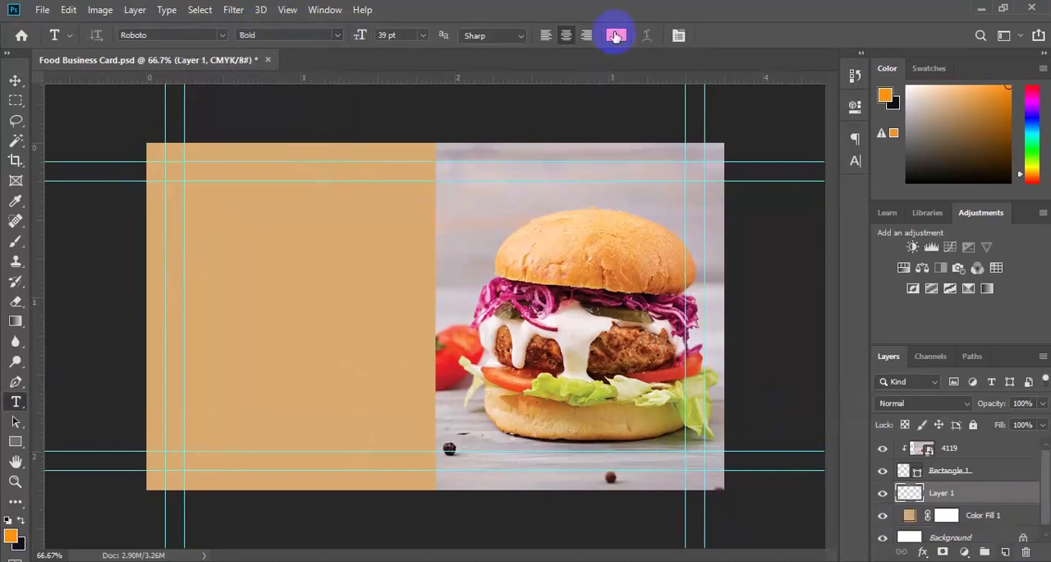
Set the Type tool's colour to dark brown 180d01, the size to 12 pt and the alignment to left.
left_click(615, 35)
left_click(795, 287)
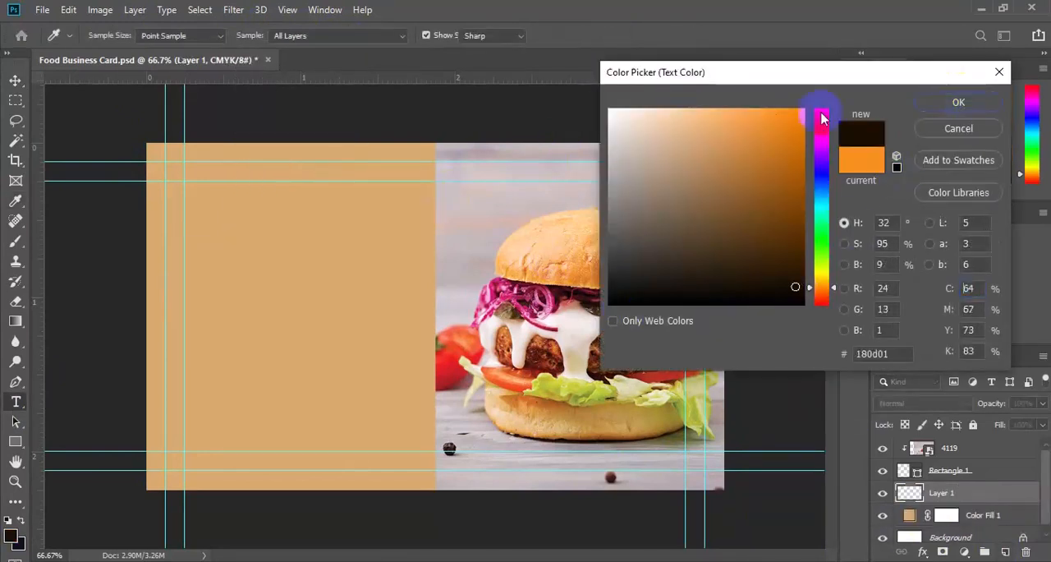
left_click(959, 101)
left_click(429, 34)
left_click(415, 130)
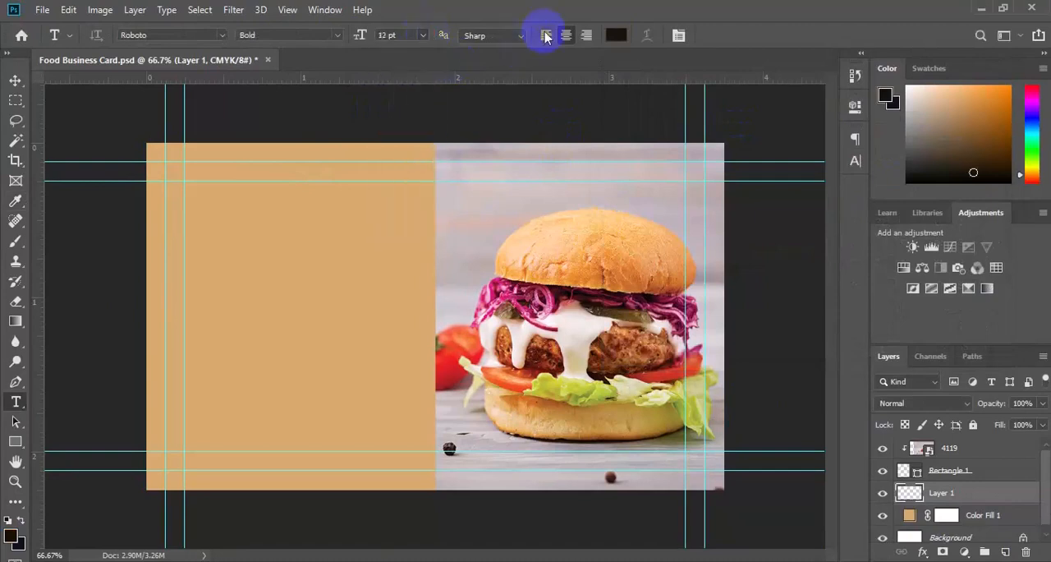
left_click(546, 35)
Add text on the tan half with the person's full name and CREATIVE DIRECTOR on a second line, both starting flush left.
left_click(227, 240)
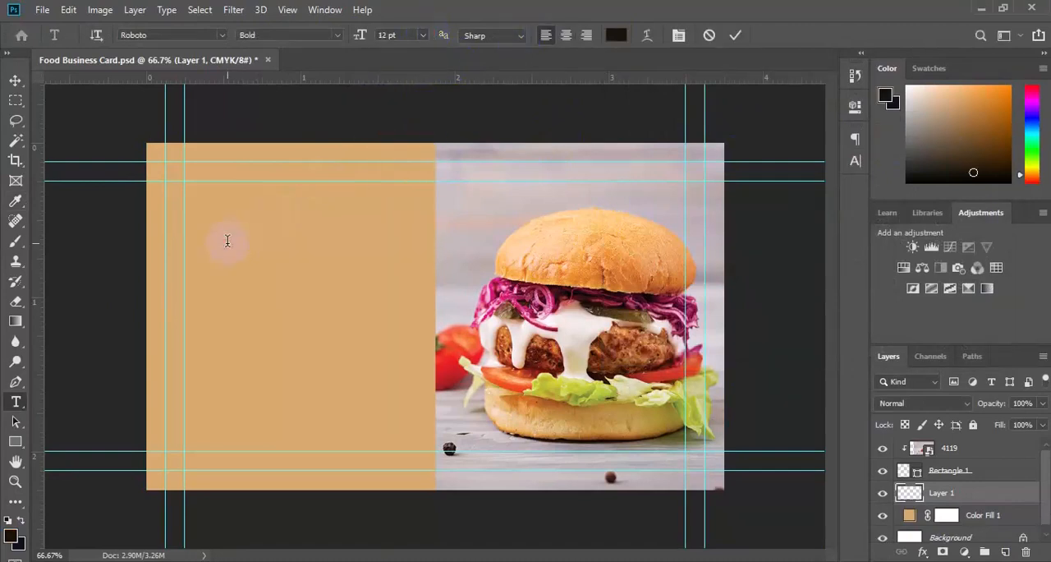
key("BackSpace")
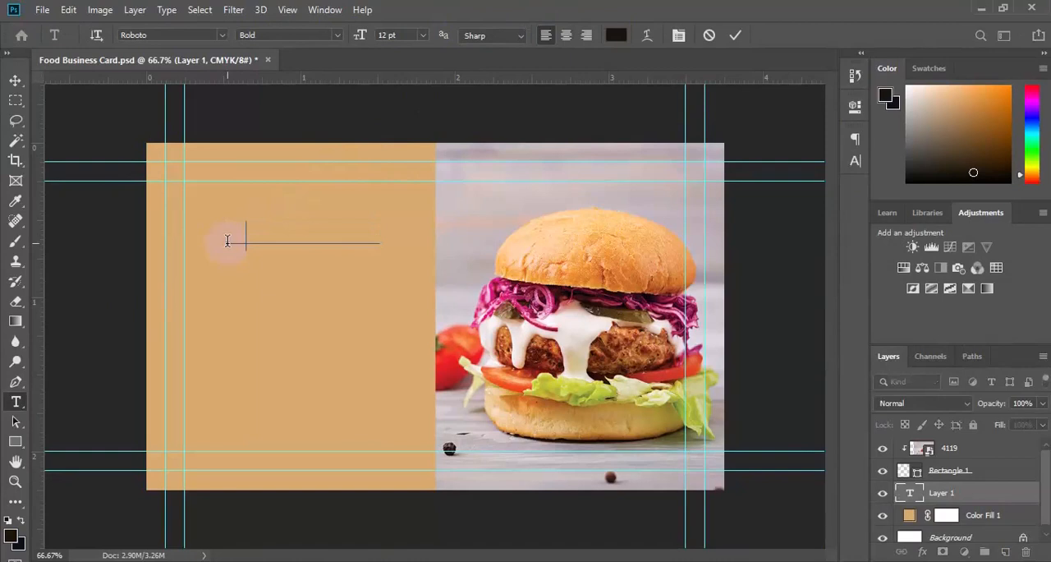
type("Lorem Ipsum")
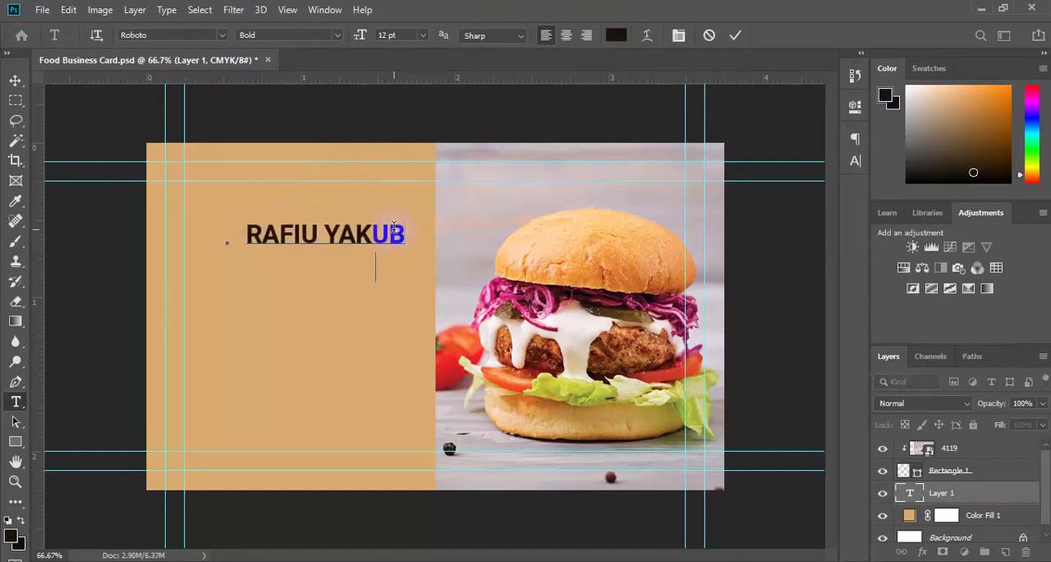
type("CREATIVE DIRECT")
left_click_drag(246, 265, 229, 264)
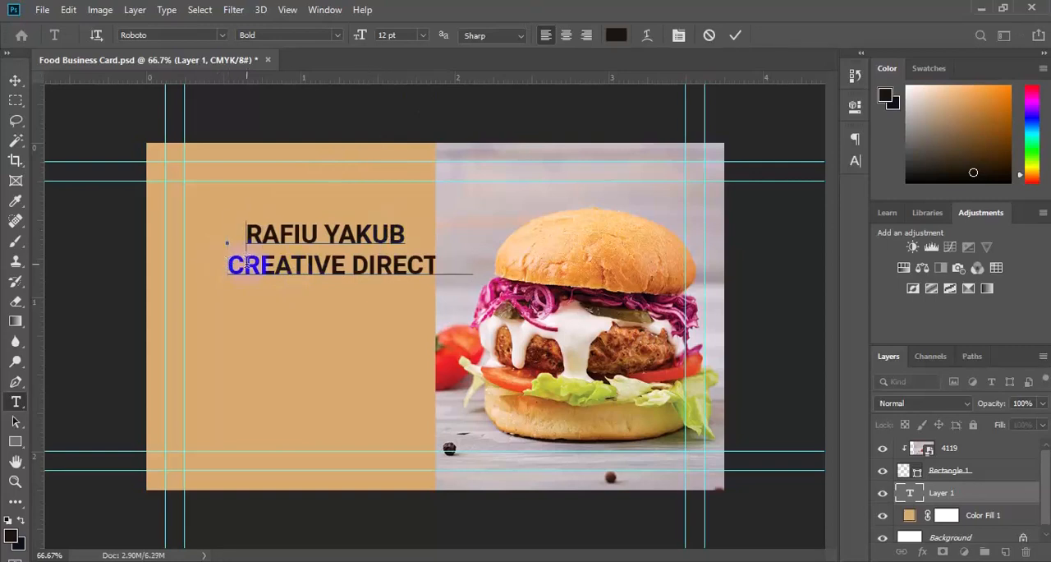
key("Delete")
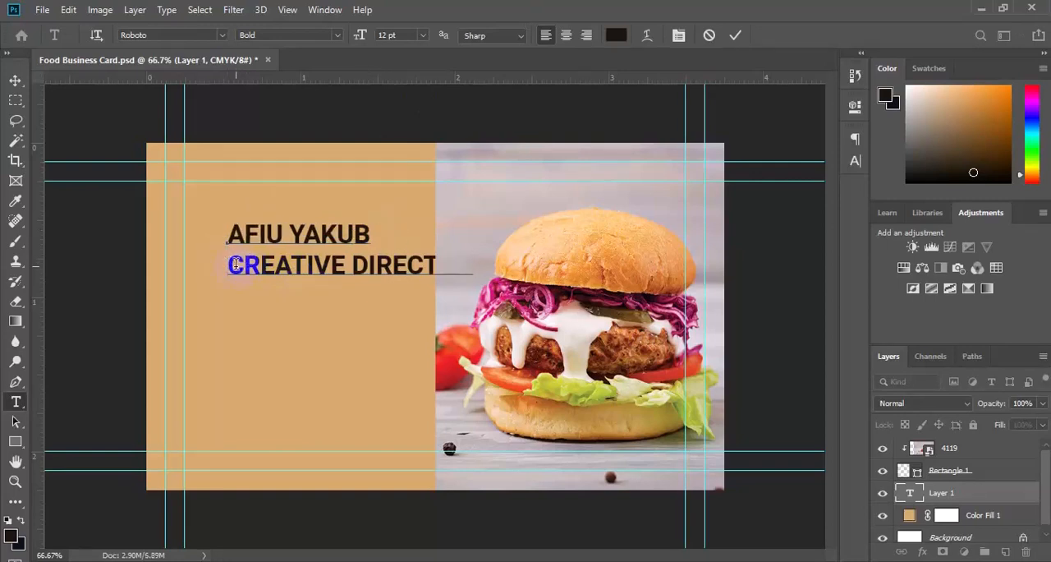
type("R")
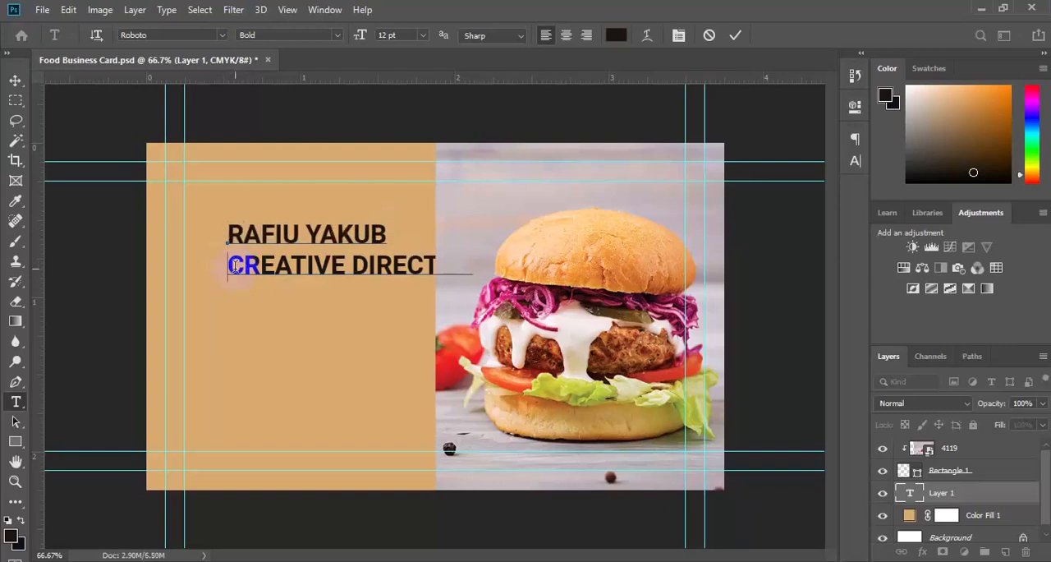
Format the CREATIVE DIRECTOR line as Roboto Medium 6 pt and move the text block against the inner upper-left guides.
triple_click(234, 265)
left_click(423, 36)
left_click(422, 69)
left_click(338, 34)
left_click(280, 129)
left_click(15, 79)
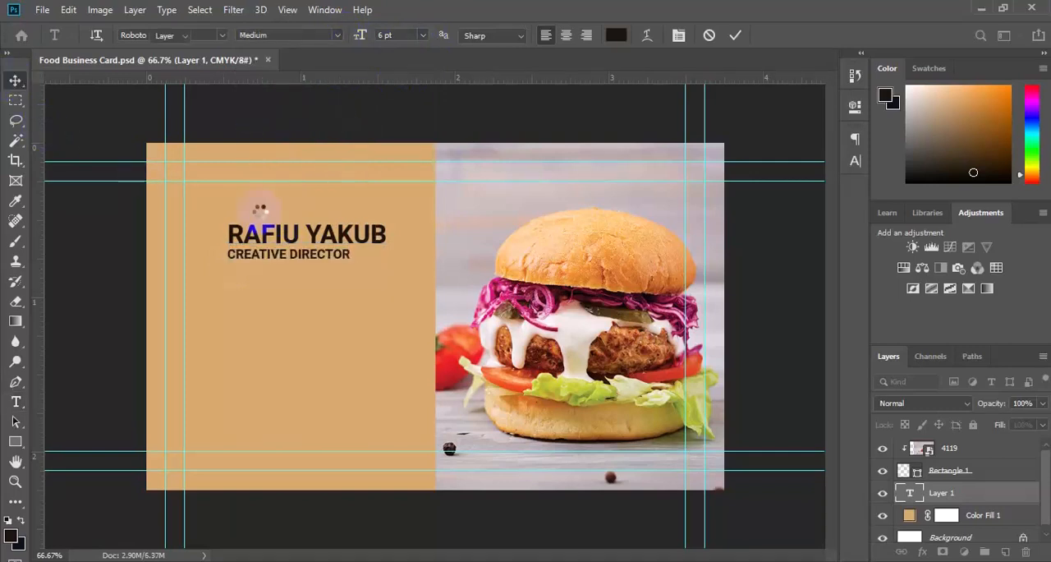
mouse_move(245, 203)
left_mouse_down()
mouse_move(223, 200)
mouse_move(248, 194)
mouse_move(234, 207)
left_mouse_up()
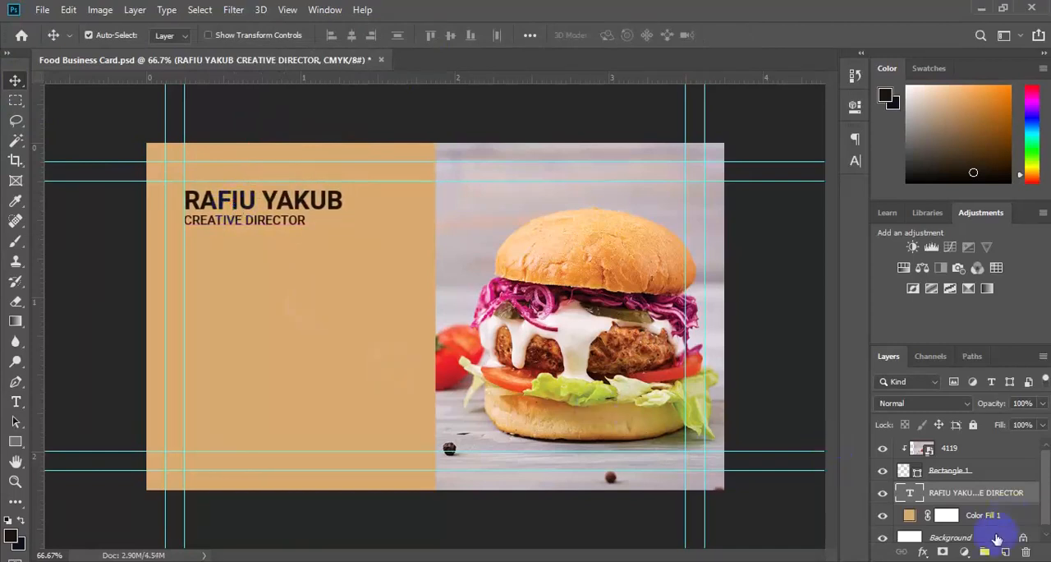
On a new layer, draw a 68 px dark circle below the job title and align it to the inner left guide.
left_click(1003, 549)
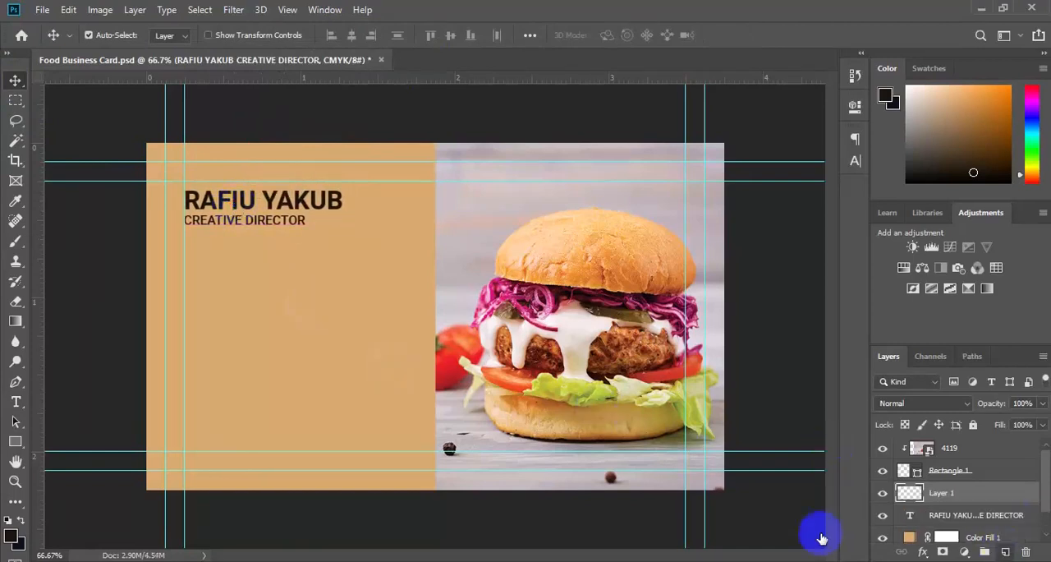
right_click(17, 443)
left_click(65, 472)
left_click(196, 266)
left_click(563, 218)
left_click_drag(200, 264, 235, 299)
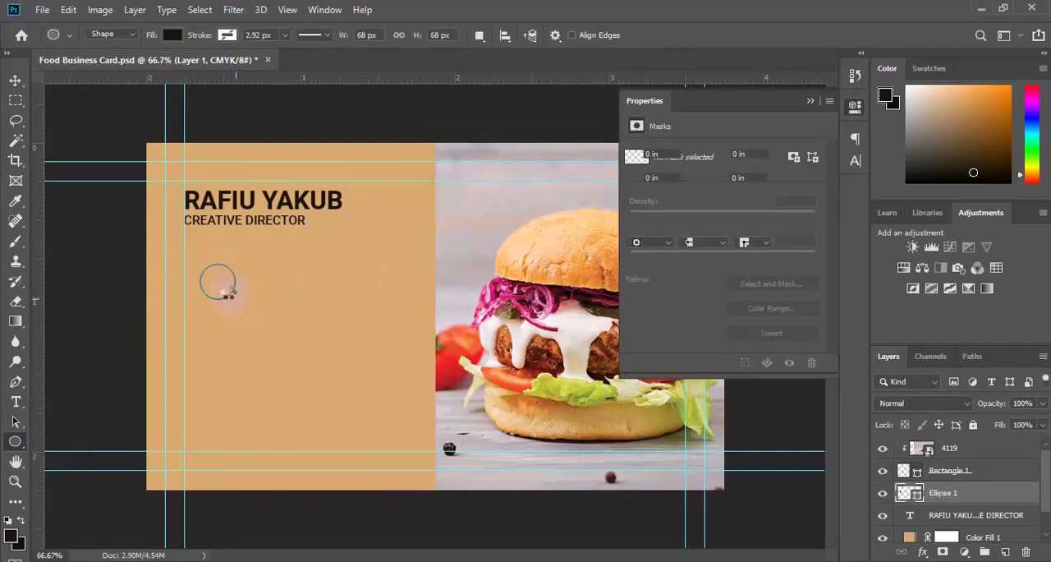
key("v")
left_click_drag(224, 286, 206, 287)
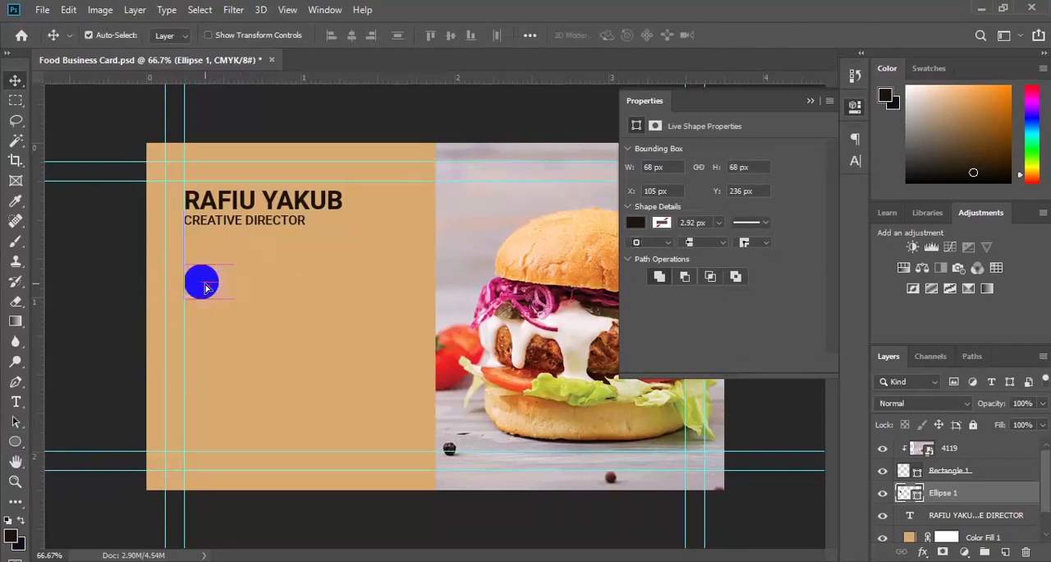
Open pin.psd from the Desktop and bring its phone shape into the Food Business Card document.
left_click(43, 12)
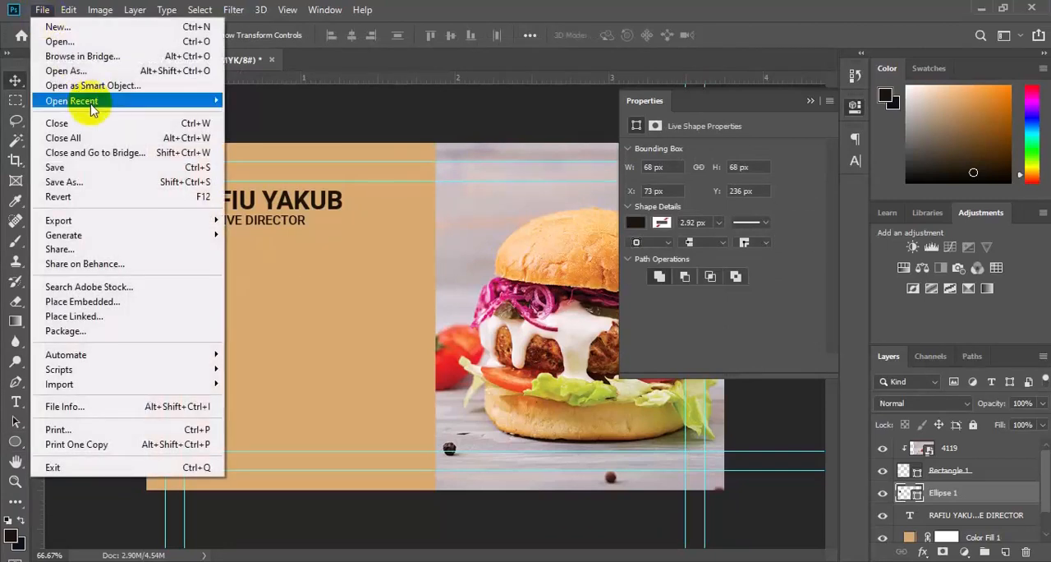
left_click(80, 45)
scroll(492, 287, "down", 5)
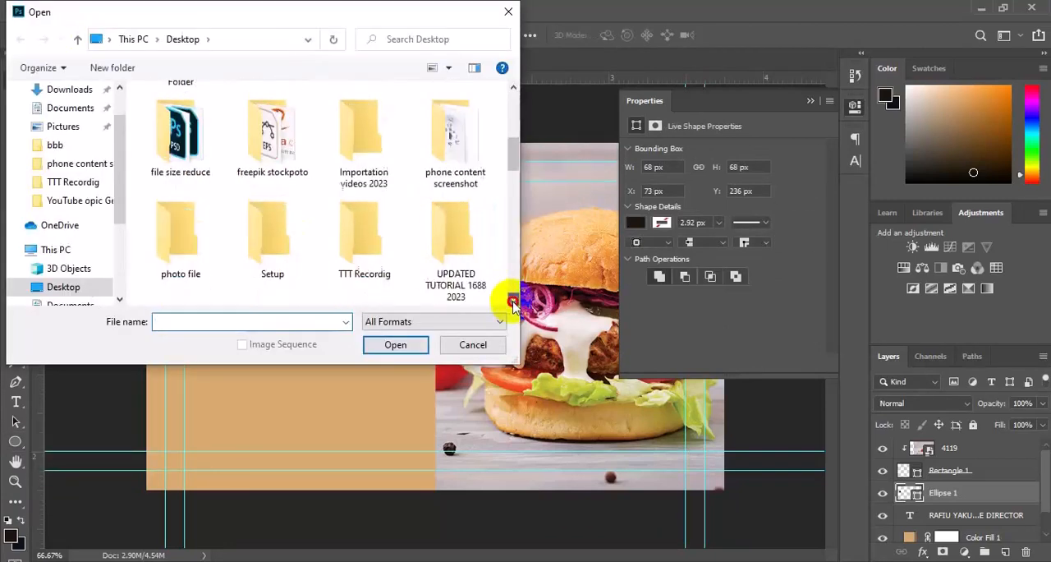
scroll(497, 298, "down", 6)
left_click(364, 197)
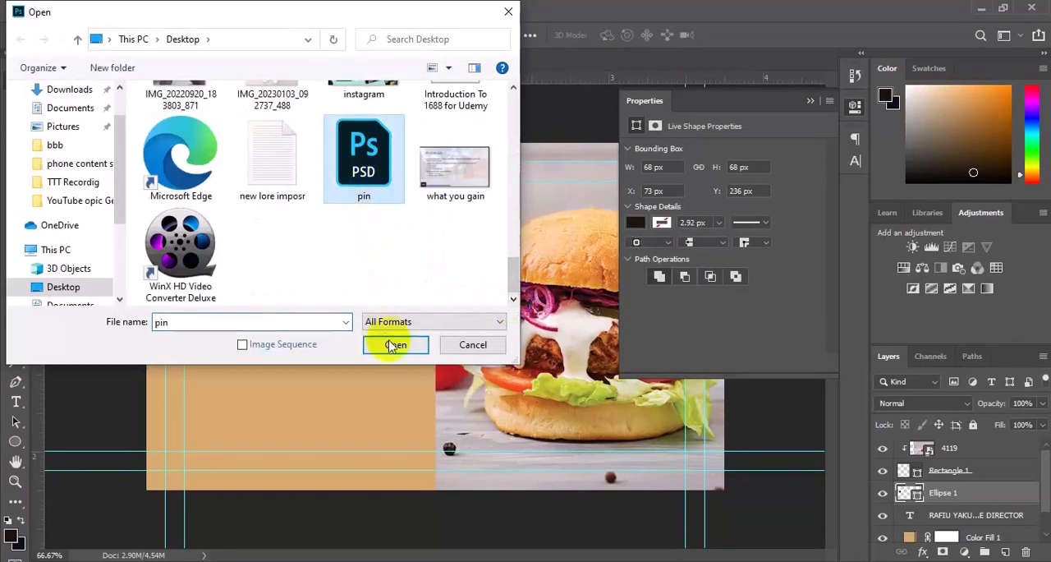
left_click(383, 343)
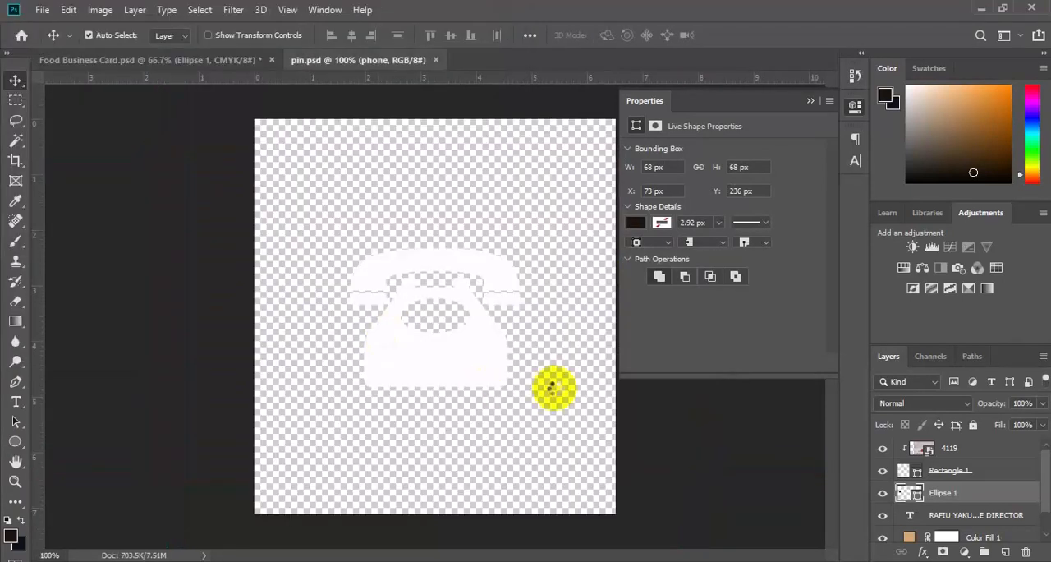
left_click_drag(975, 525, 206, 282)
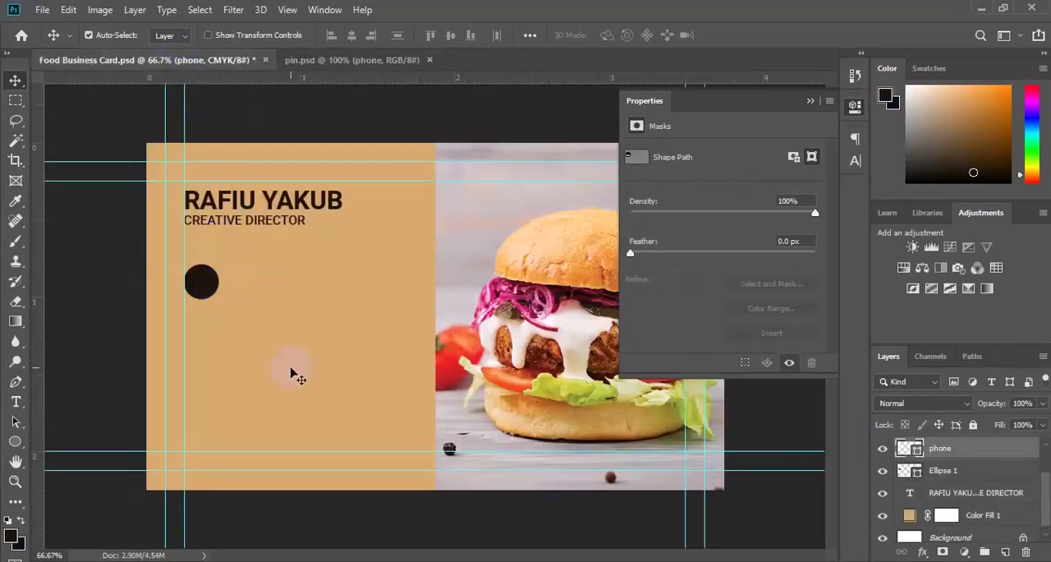
Scale the phone shape down to fit inside the dark circle.
key("ctrl+t")
left_click_drag(277, 305, 222, 256)
key("ctrl+z")
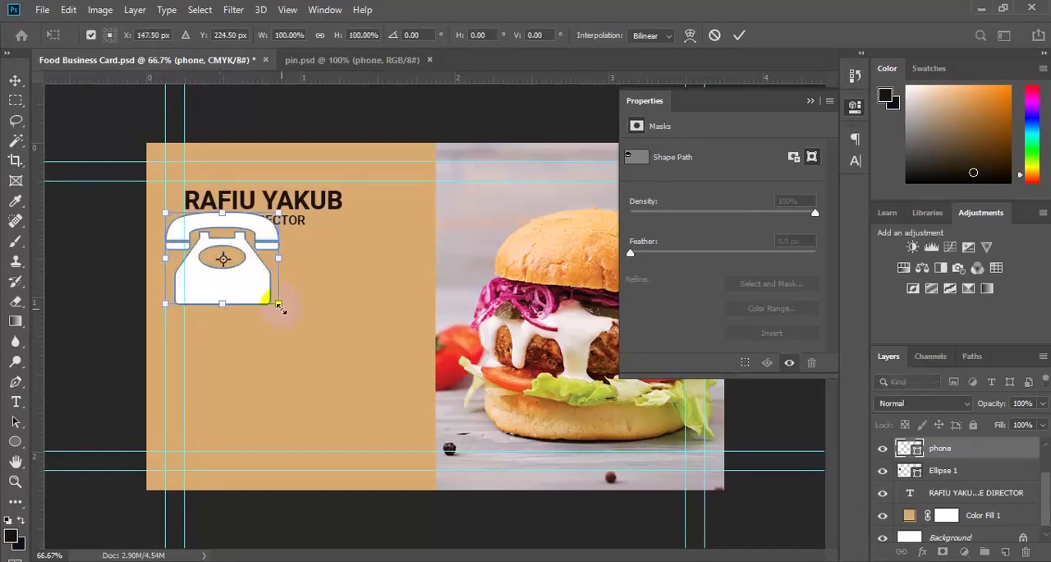
left_click_drag(279, 306, 202, 288)
key("Return")
Align the phone shape and Ellipse 1 on their horizontal and vertical centres.
left_click(943, 475, "shift")
left_click(353, 35)
left_click(450, 37)
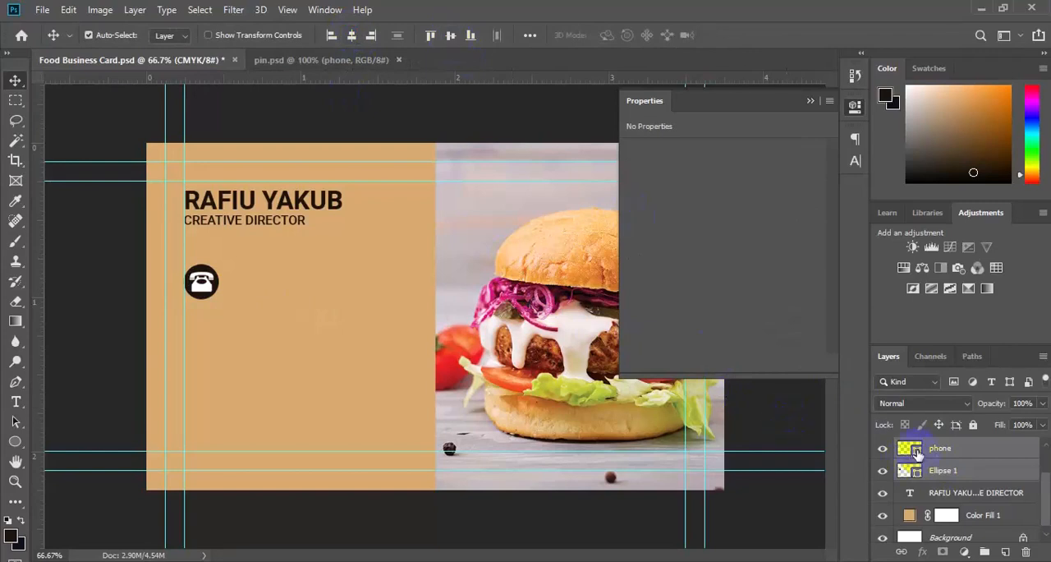
Recolour the phone shape with the tan sampled from the card background.
left_click(916, 451)
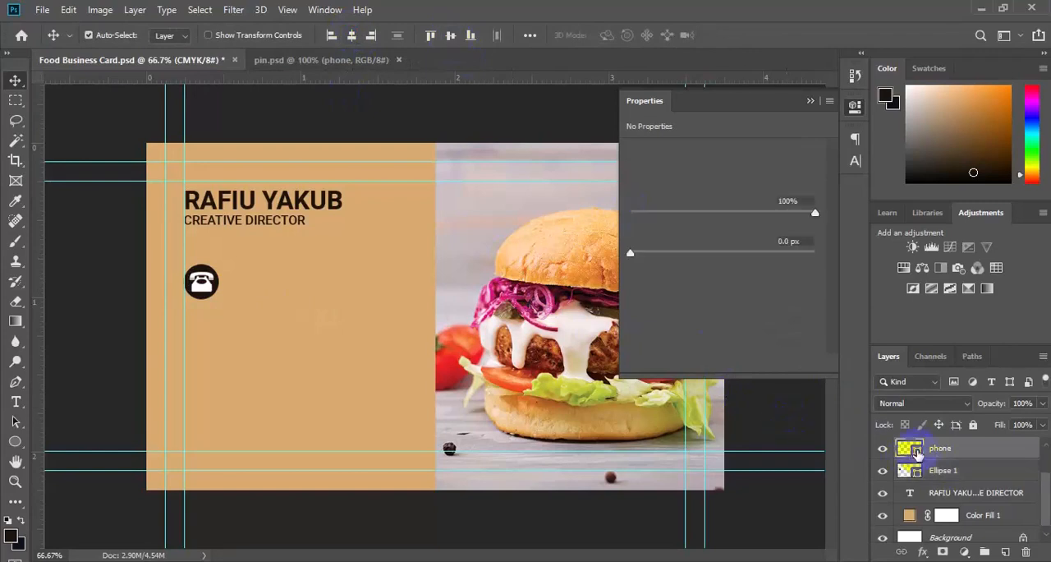
left_click(354, 394)
left_click(954, 105)
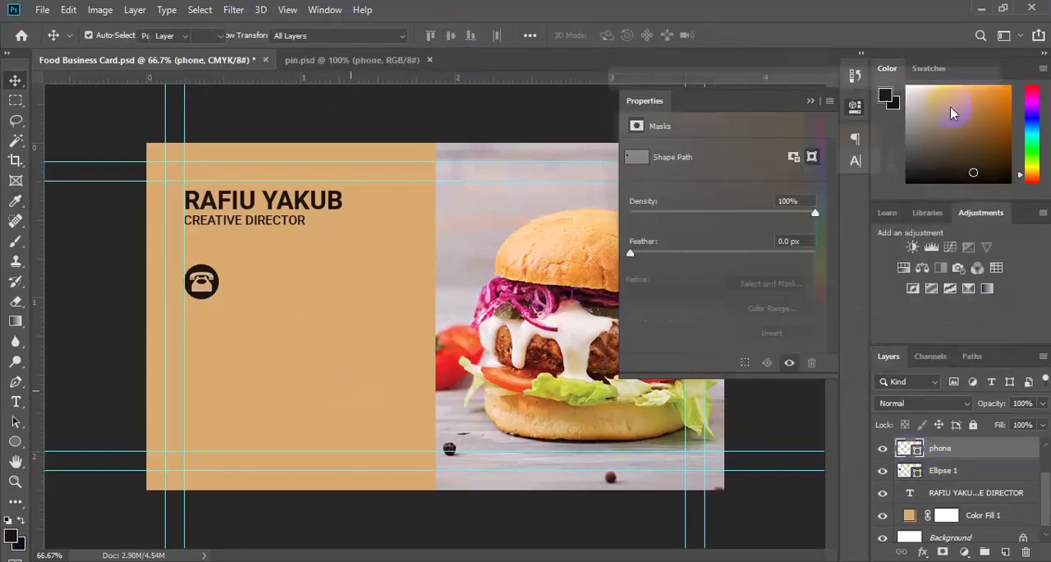
Group the phone and Ellipse 1 layers and name the group Tel icon.
left_click(944, 470, "shift")
left_click(984, 551)
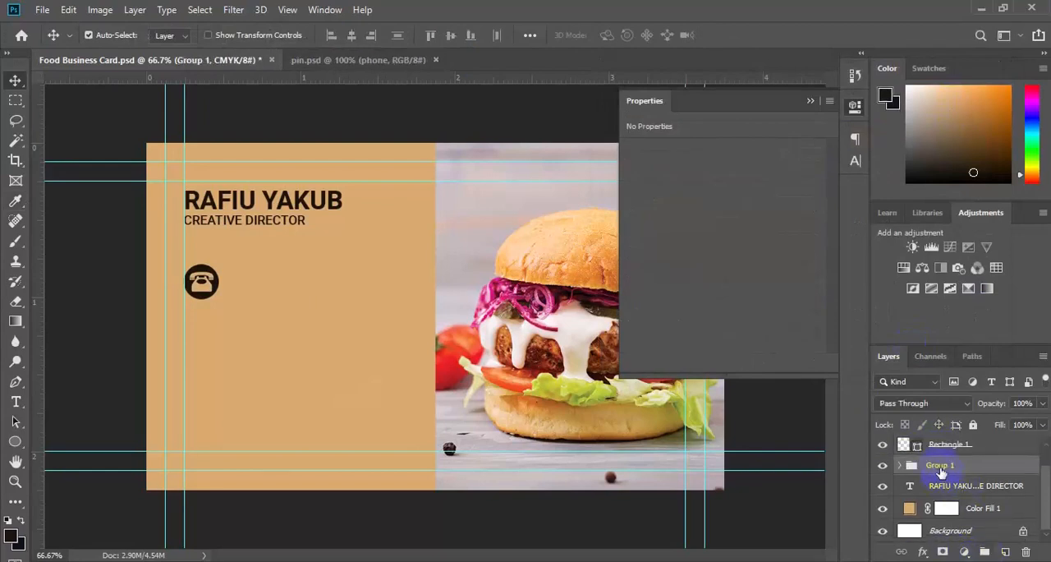
type("Tel icon")
key("Return")
Add a text layer beside the phone icon with the placeholder phone number on two lines.
left_click(16, 401)
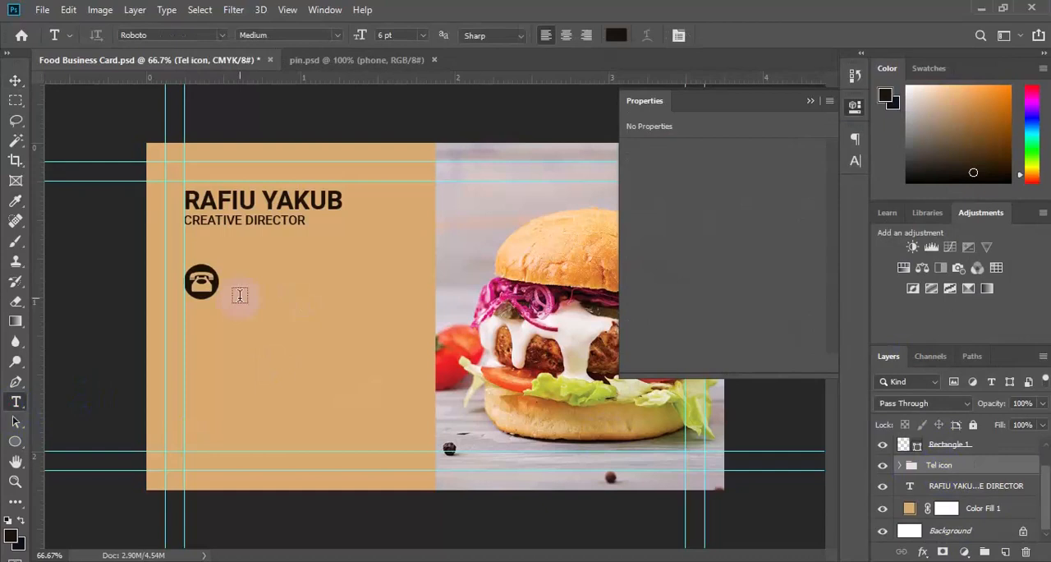
left_click(236, 283)
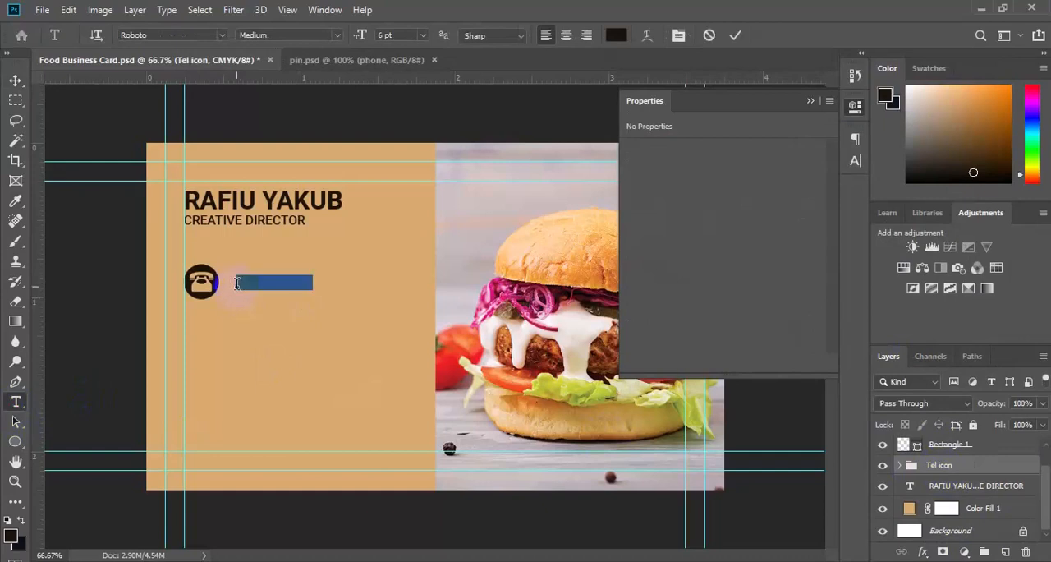
key("BackSpace")
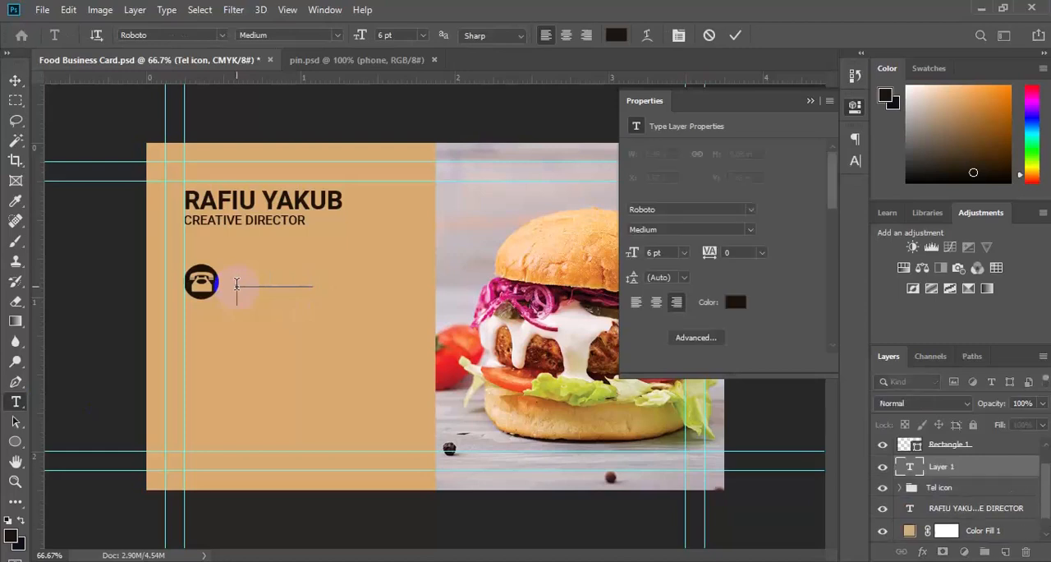
type("(000) 1234 5678")
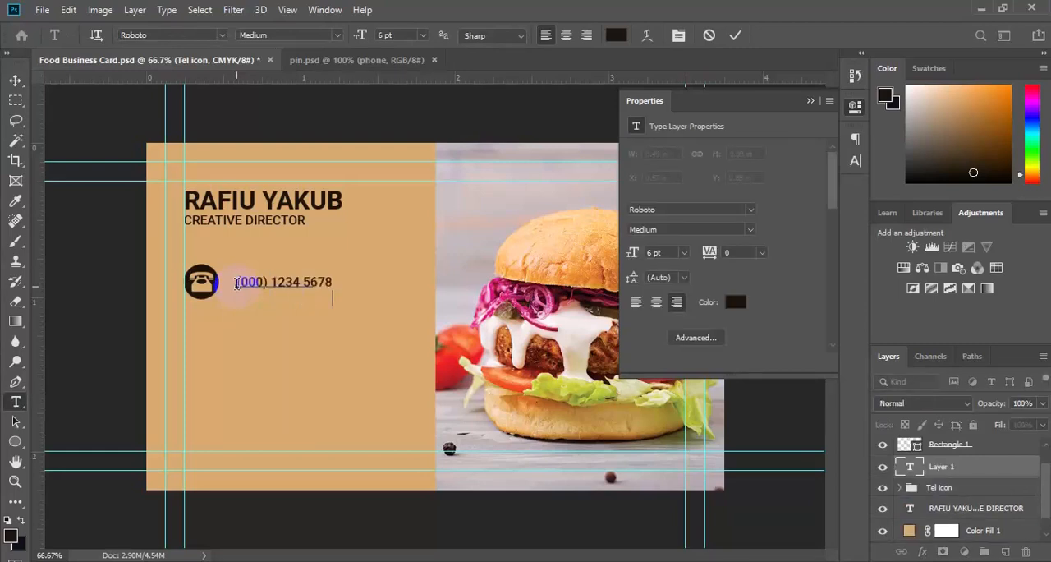
type("(000( 1234 5678")
left_click(15, 80)
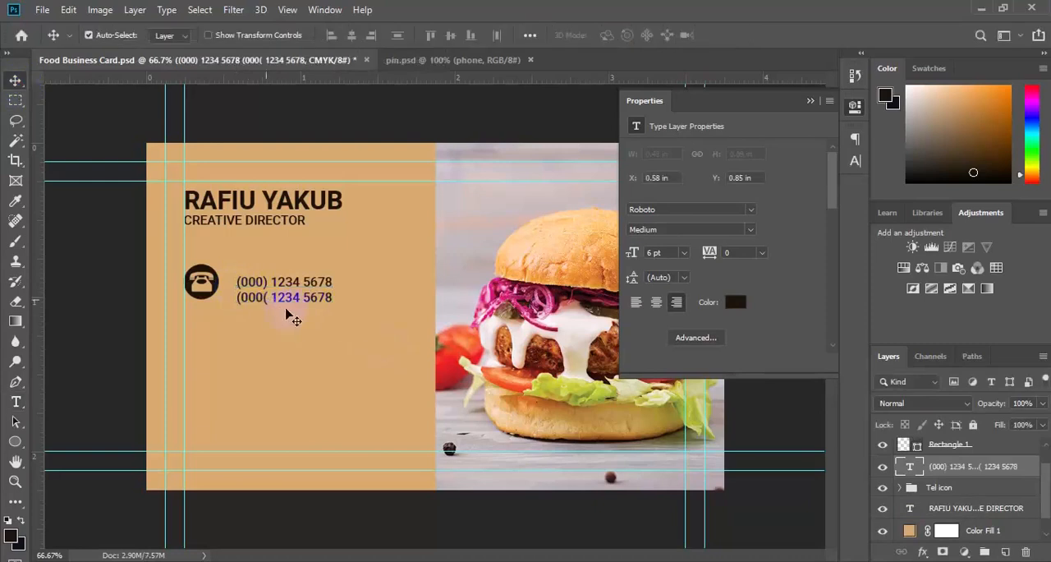
Correct the second phone number line by replacing the wrong bracket after the area code with a closing bracket.
left_click(14, 402)
left_click_drag(319, 298, 337, 300)
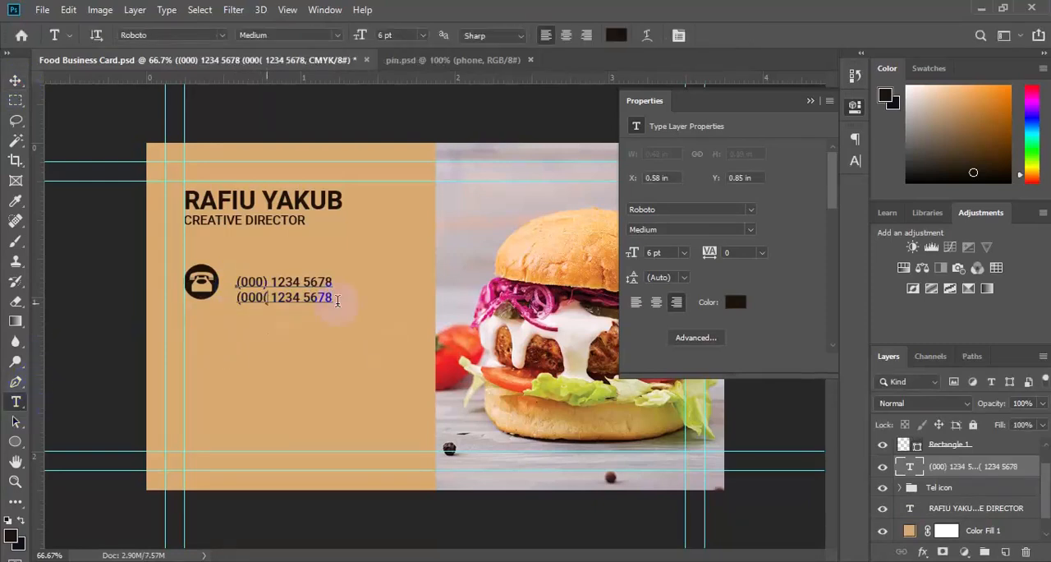
key("BackSpace")
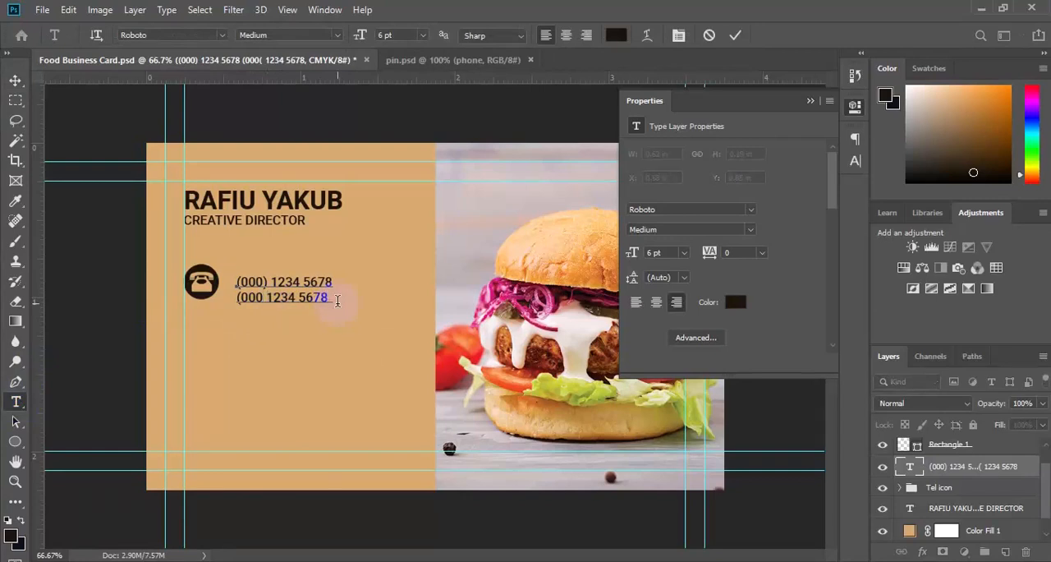
type(")")
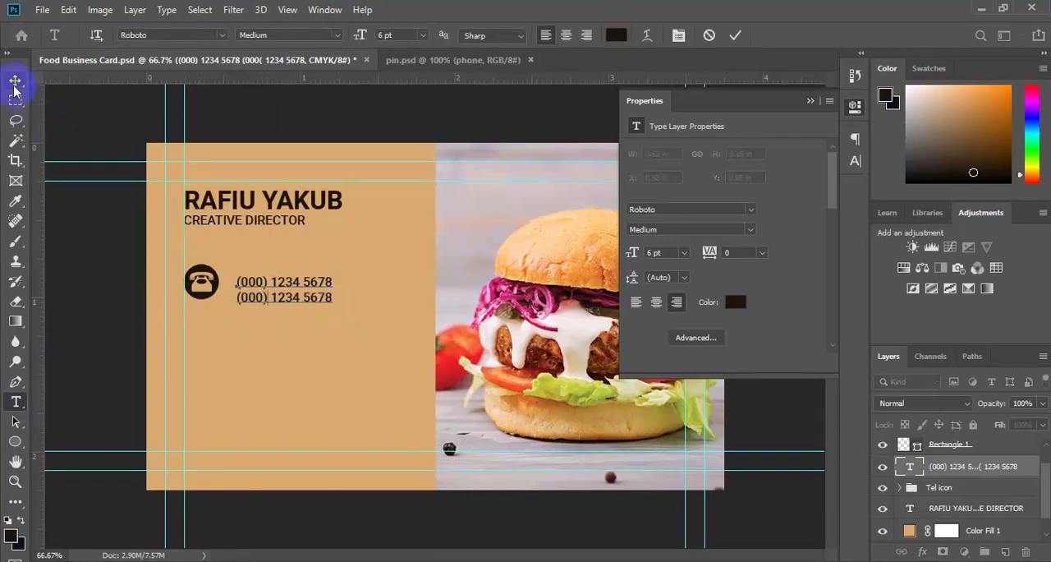
Move the phone number text closer to the phone icon and align its vertical centre with the Tel icon group.
left_click(16, 80)
left_click(263, 298)
mouse_move(263, 298)
left_mouse_down()
mouse_move(257, 287)
mouse_move(257, 297)
left_mouse_up()
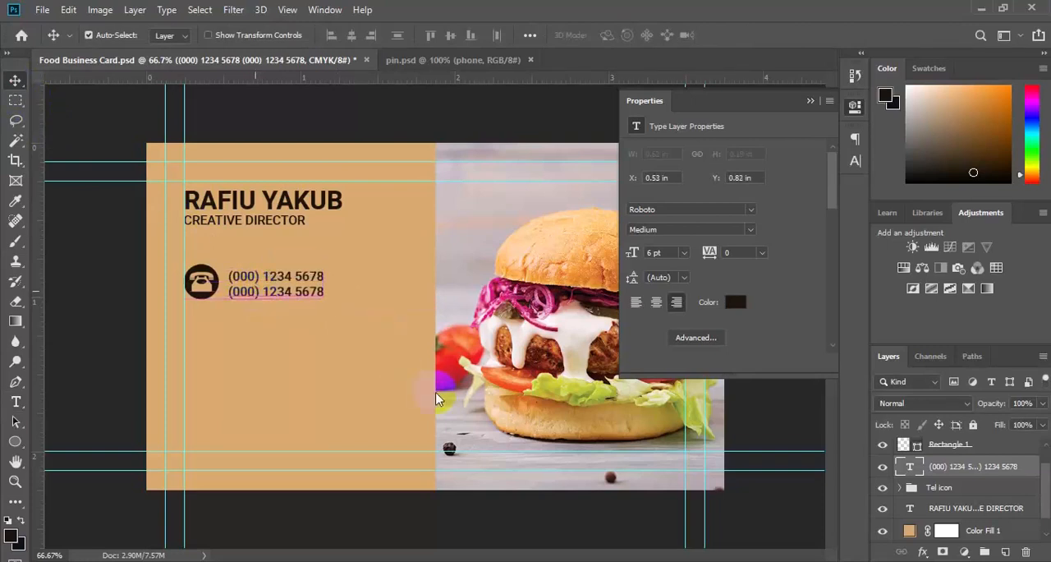
left_click(927, 490, "ctrl")
left_click(449, 34)
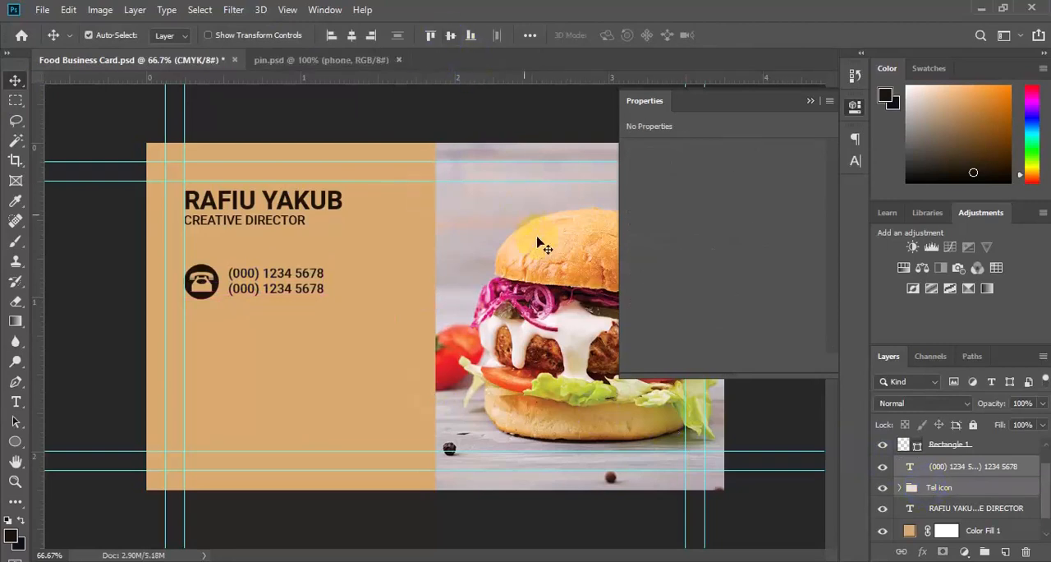
Group the phone number text with the Tel icon group and duplicate the new group.
left_click(991, 555)
key("ctrl+j")
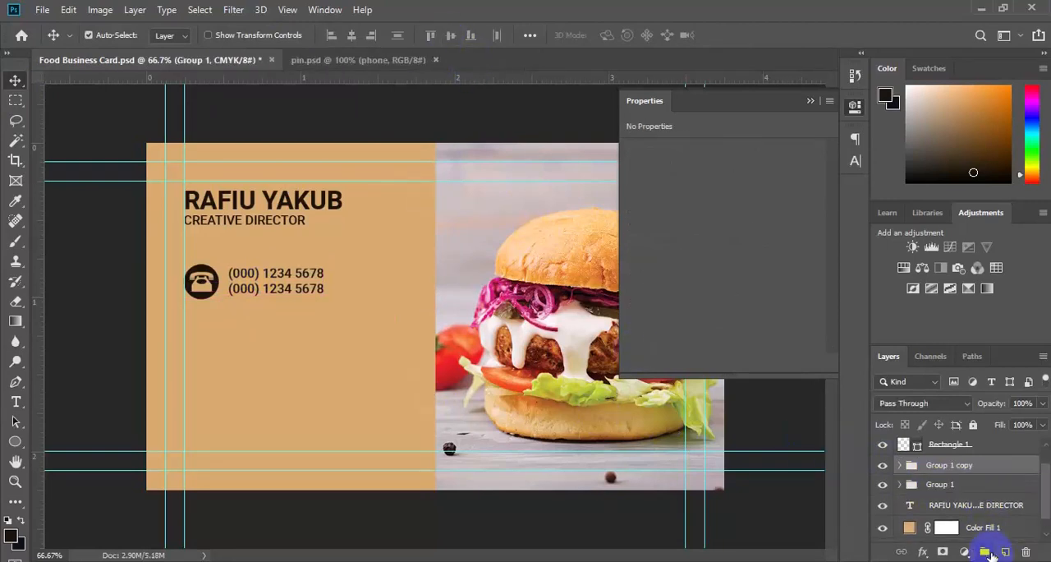
key("ctrl+t")
left_click(272, 344)
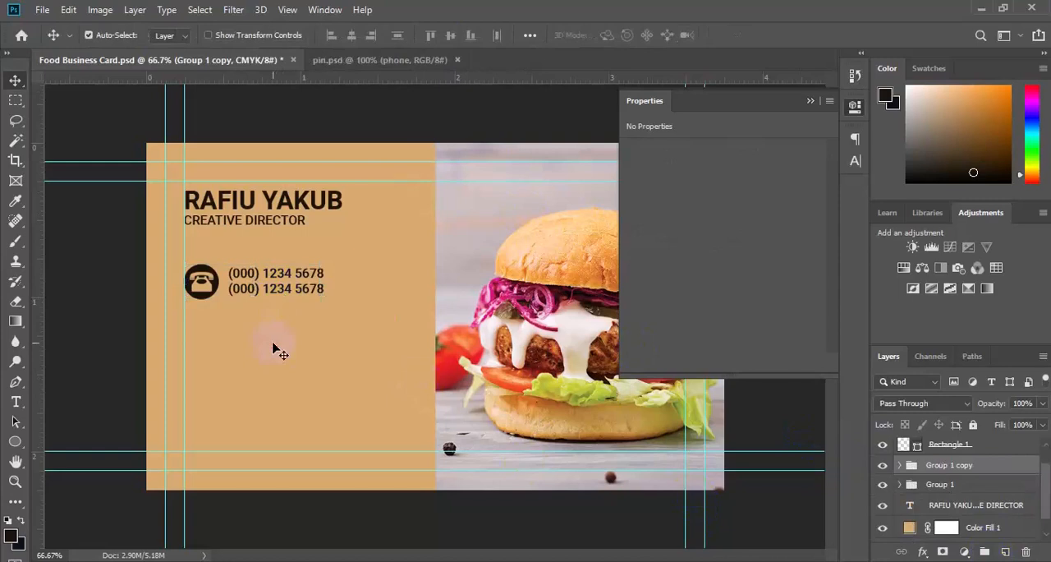
Move the duplicated contact row directly below the phone row and delete the telephone shape from its icon.
key("ctrl+t")
left_click_drag(268, 293, 267, 337)
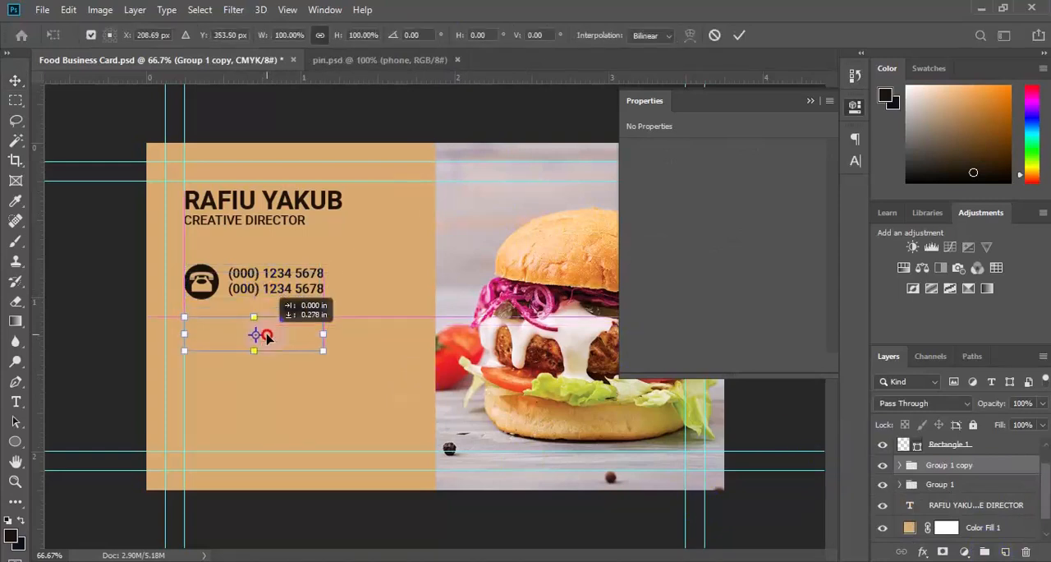
key("Return")
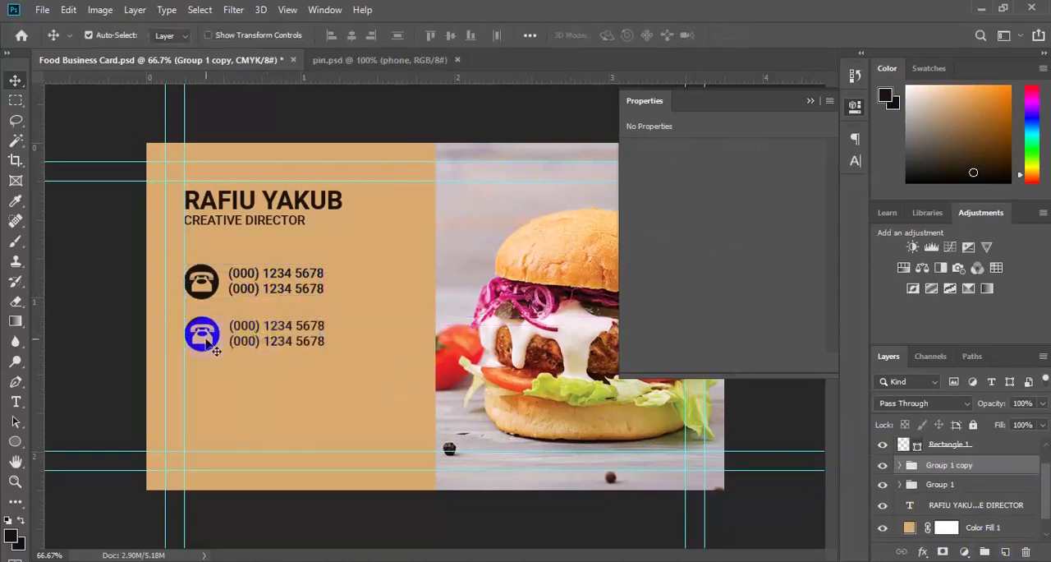
left_click(216, 344)
left_click(971, 530)
key("Delete")
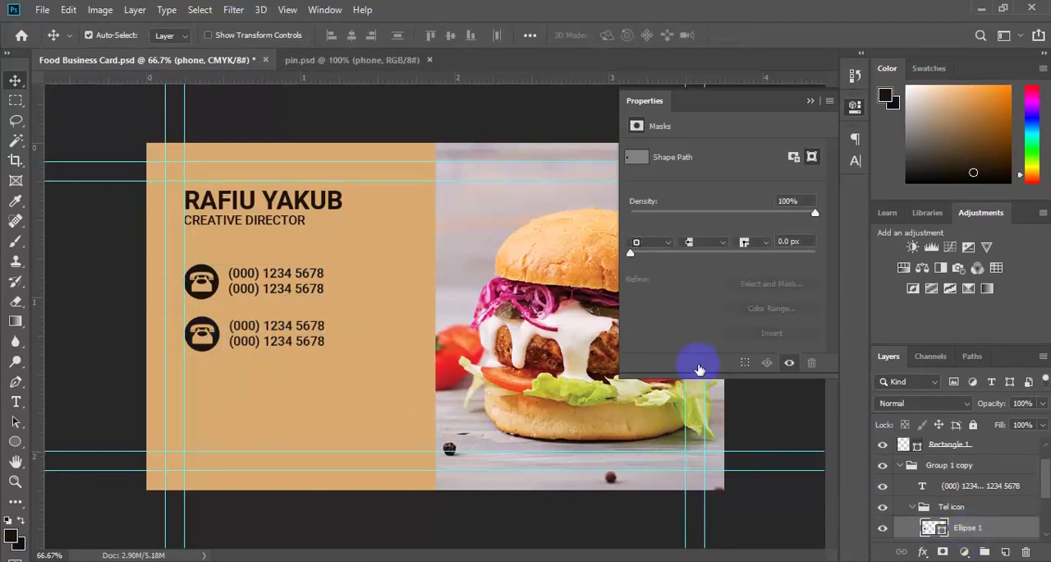
Copy the globe shape from pin.psd into the second row's icon group and scale it to about 7.23%.
left_click(344, 69)
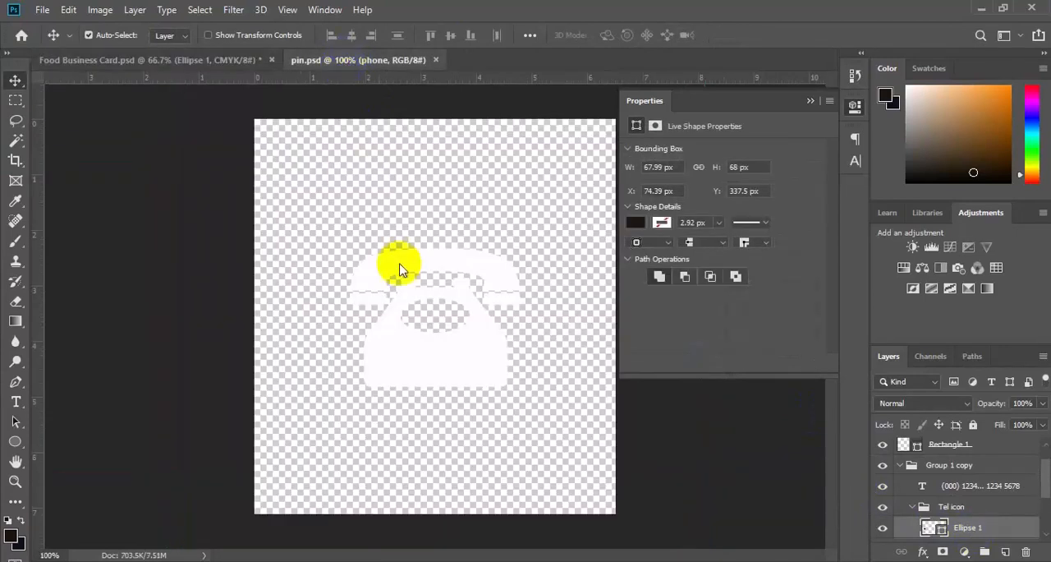
left_click(997, 511)
left_click_drag(977, 493, 265, 378)
key("ctrl+t")
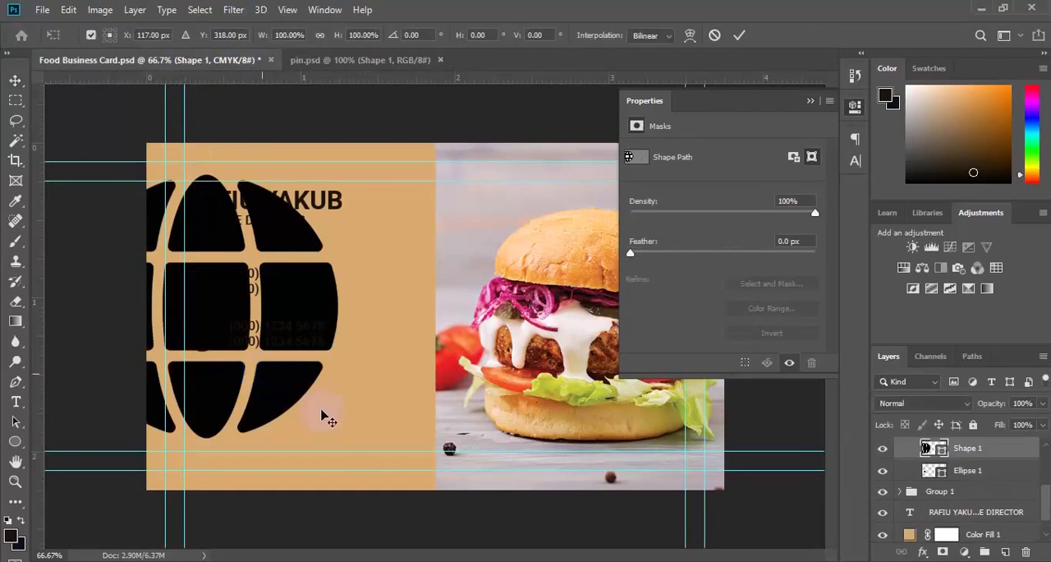
left_click_drag(306, 411, 222, 320)
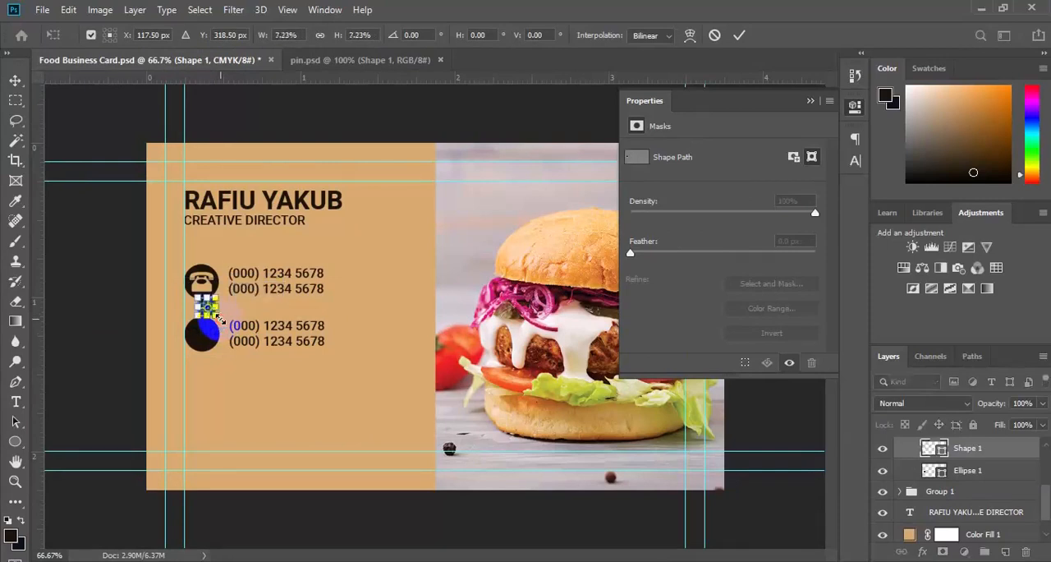
Recolour the globe shape with the card's tan (#d8aa6f) and centre it on the dark circle in both directions.
left_click(964, 470)
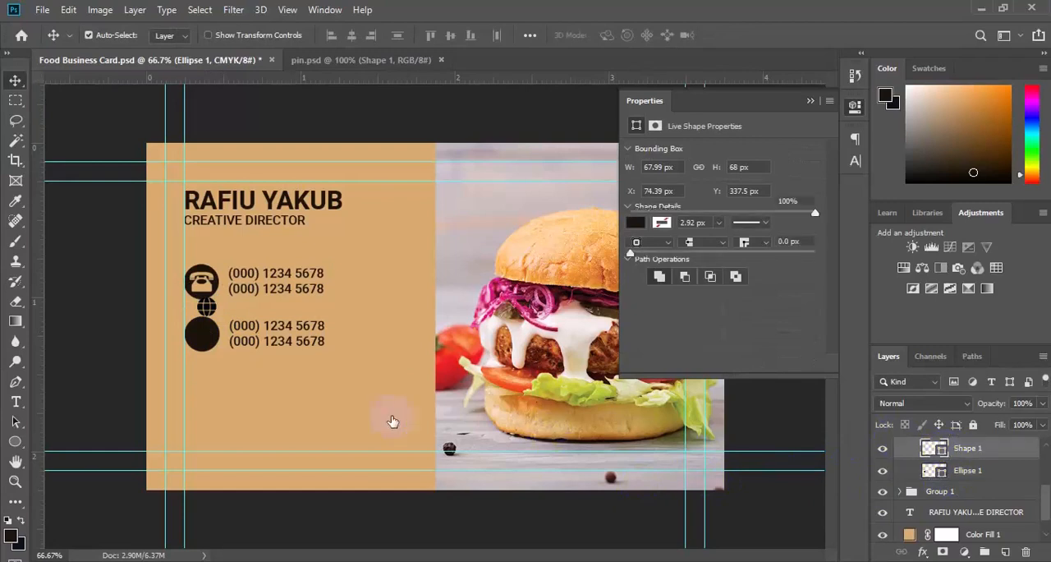
left_click(385, 396)
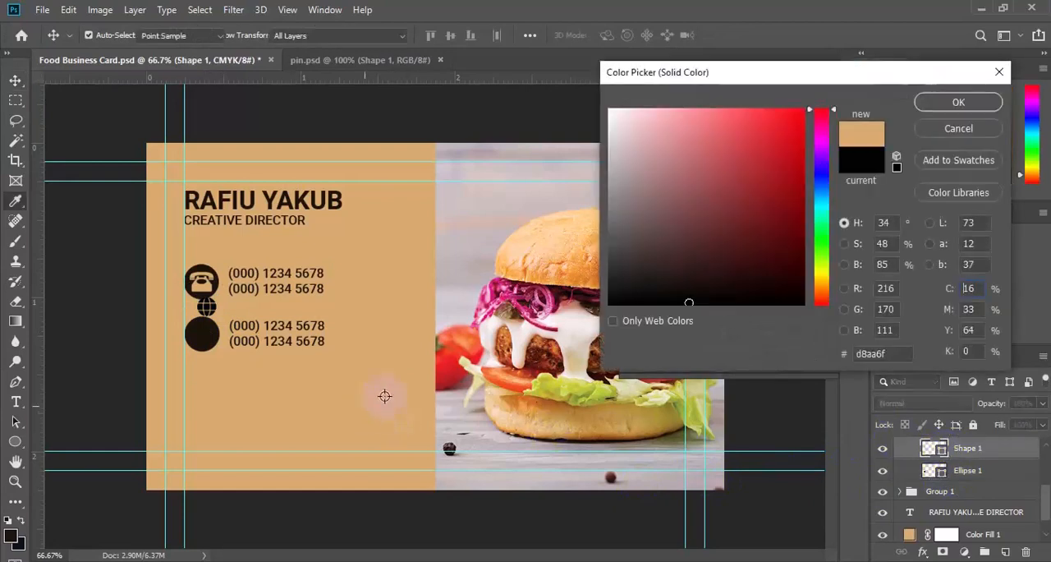
left_click(959, 102)
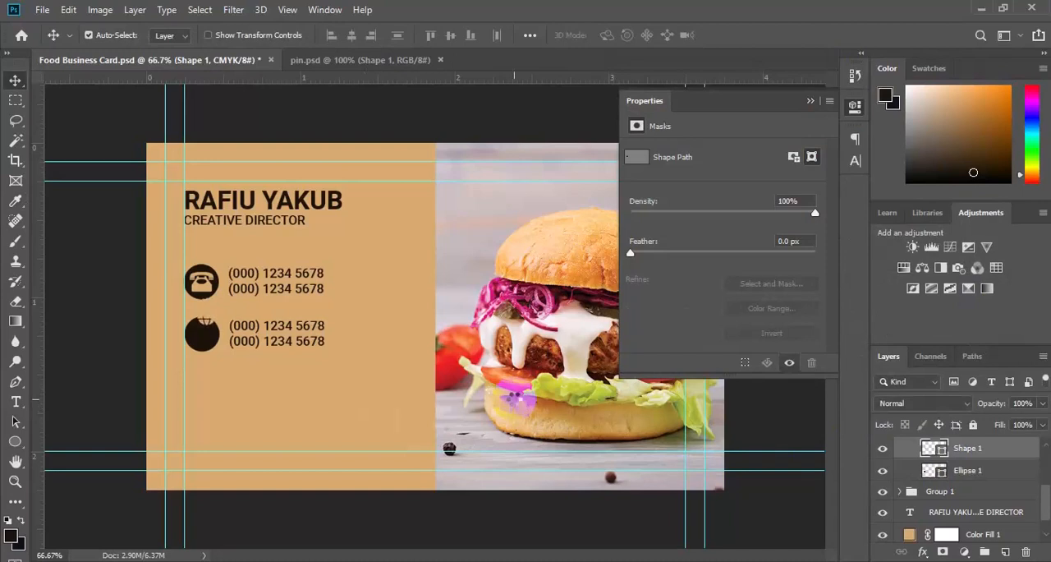
left_click(969, 477, "shift")
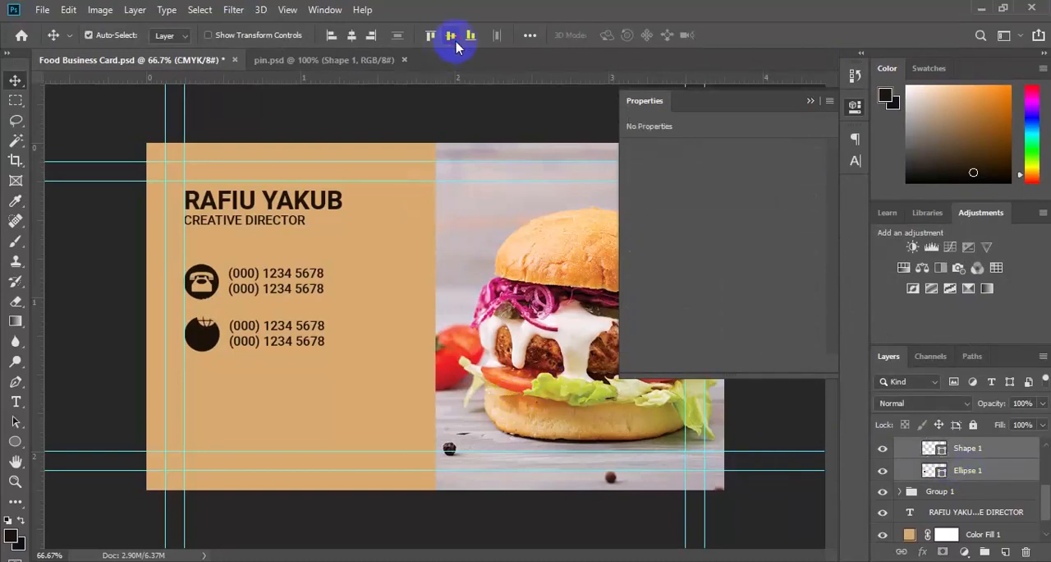
left_click(457, 45)
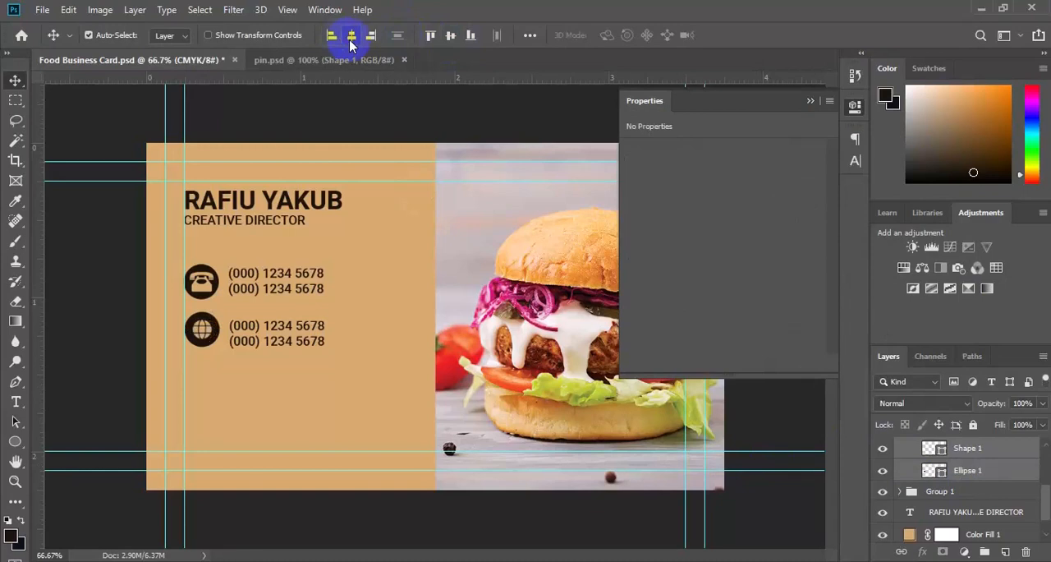
Collapse the second row's icon group and align its vertical centre with the text beside it.
left_click_drag(1048, 500, 1048, 490)
left_click(923, 470)
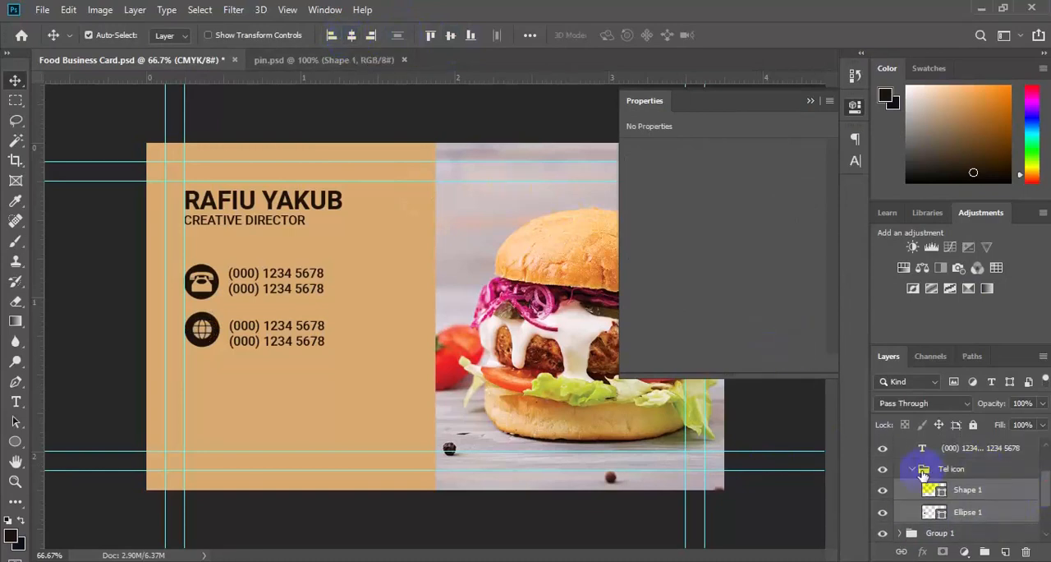
left_click(913, 471)
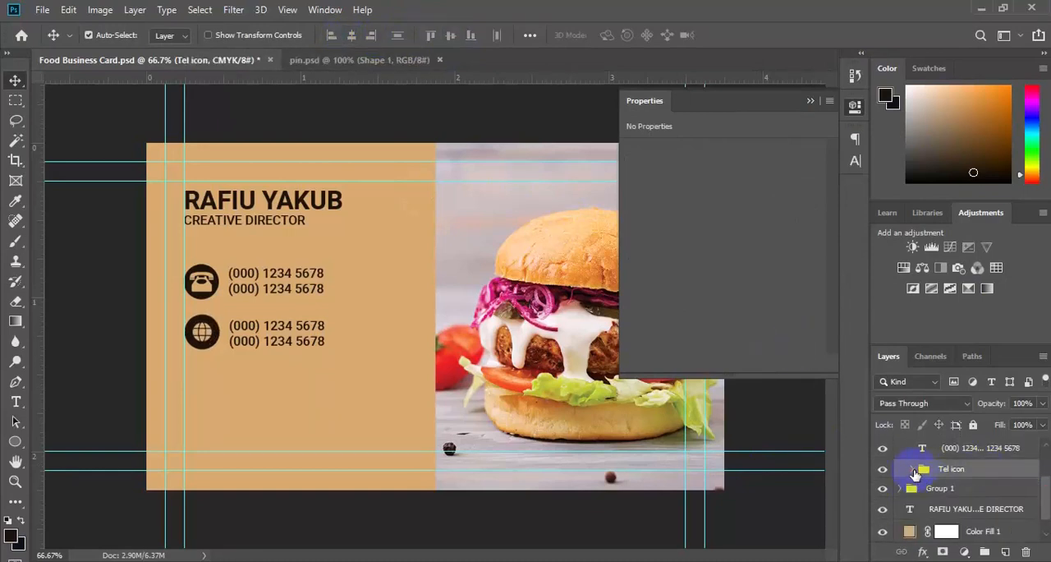
left_click(952, 447, "shift")
left_click(450, 34)
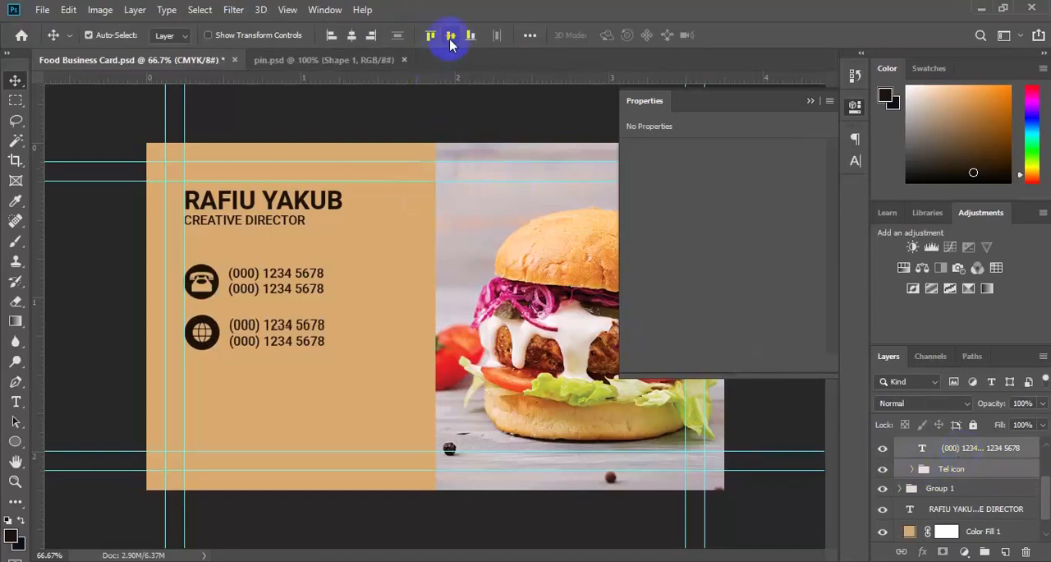
Replace the phone numbers beside the globe icon with the placeholder e-mail address on two lines.
left_click(18, 403)
left_click(239, 327)
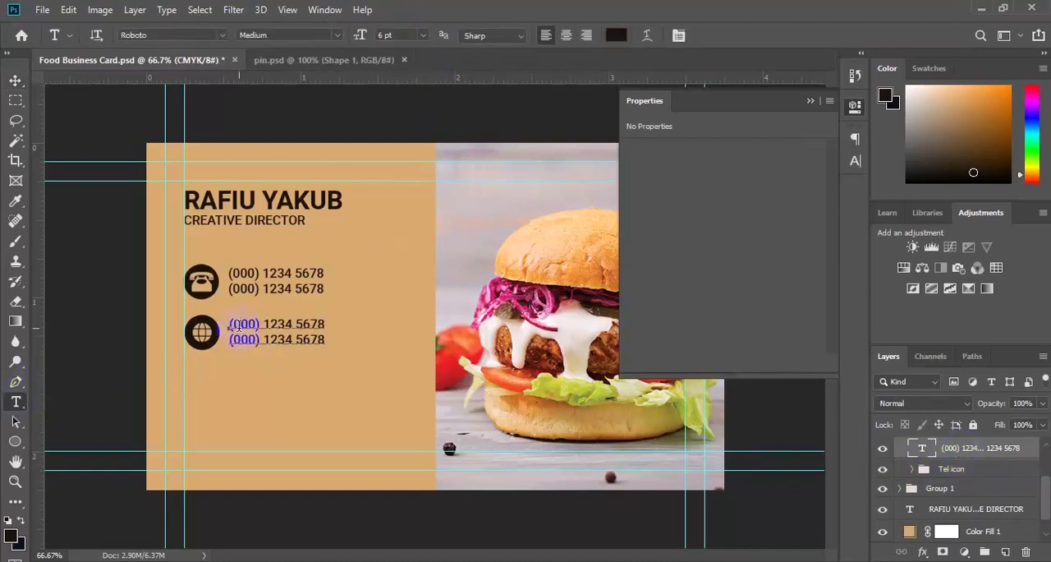
key("ctrl+a")
left_click(239, 326)
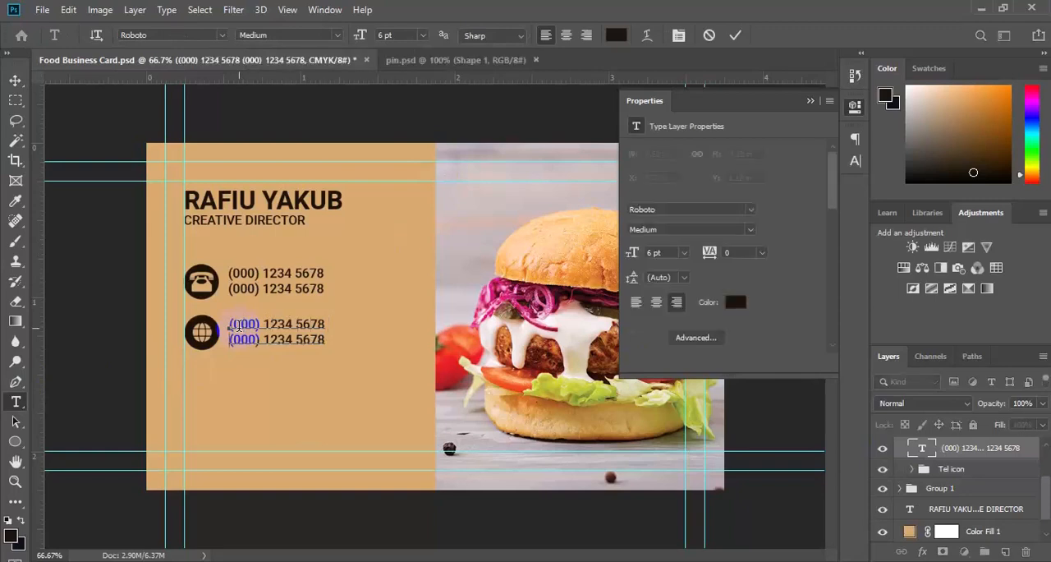
type("info@webmail.co")
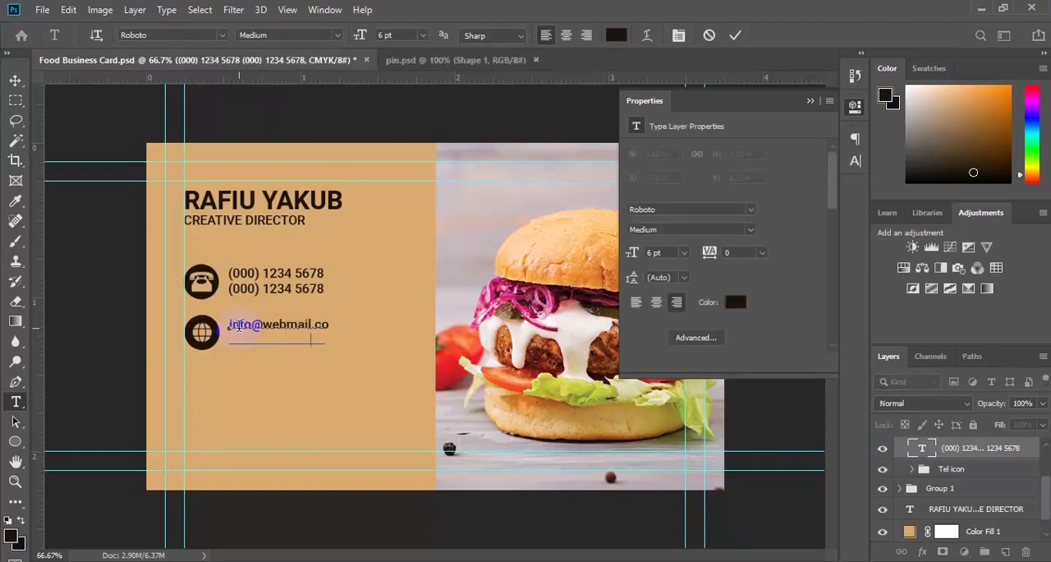
left_click(16, 81)
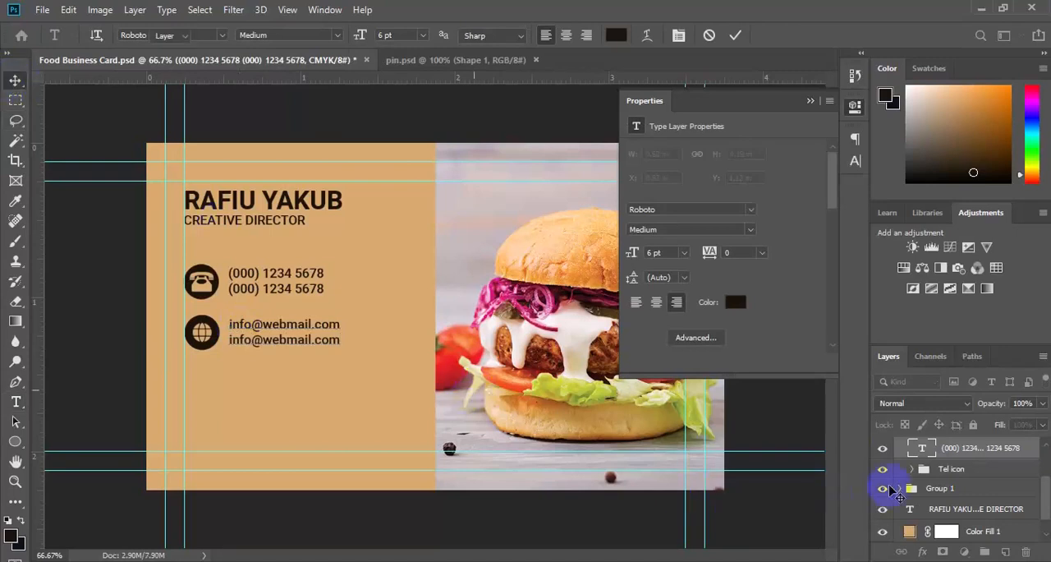
Align the e-mail text vertically with the globe icon group and rename that icon group "web".
left_click(974, 477, "ctrl")
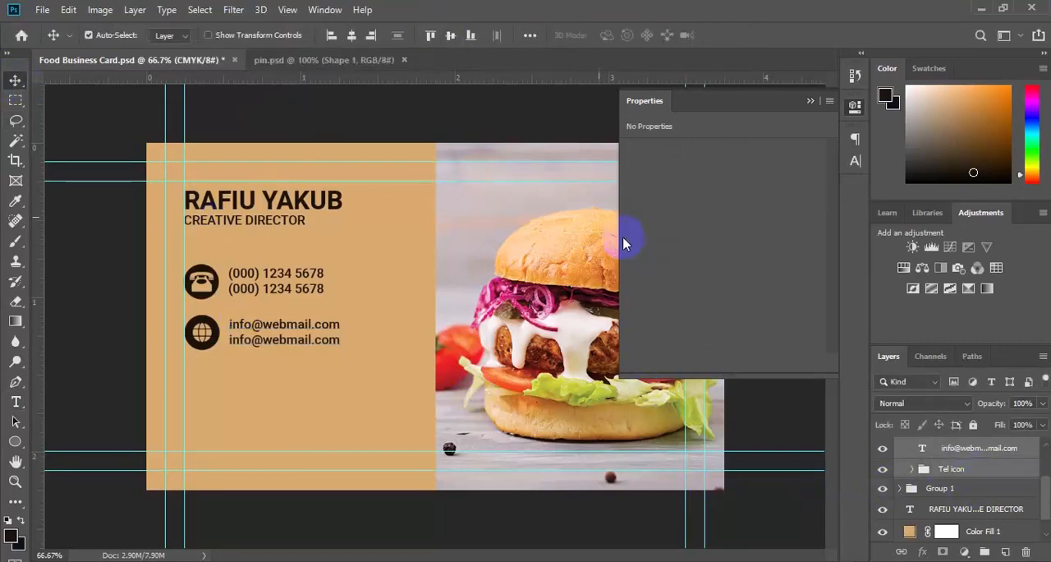
double_click(950, 469)
key("Return")
Collapse the duplicated contact row's group and rename it "web".
scroll(1010, 460, "up", 3)
left_click(904, 477)
left_click(901, 492)
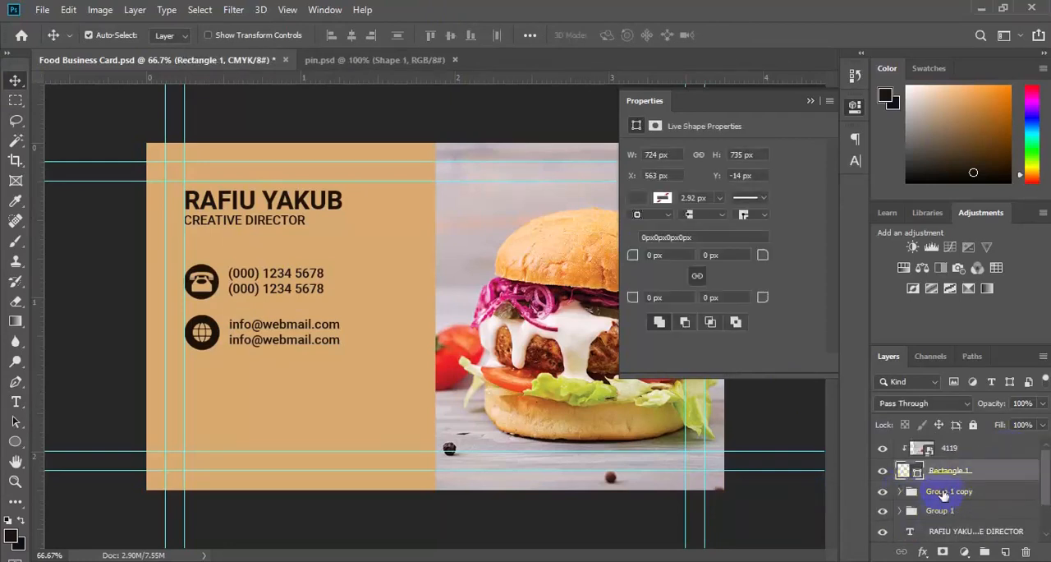
left_click(944, 493)
double_click(944, 491)
type("web")
key("Return")
Duplicate the "web" row group and place the copy below it as a third contact row with matching spacing.
key("ctrl+j")
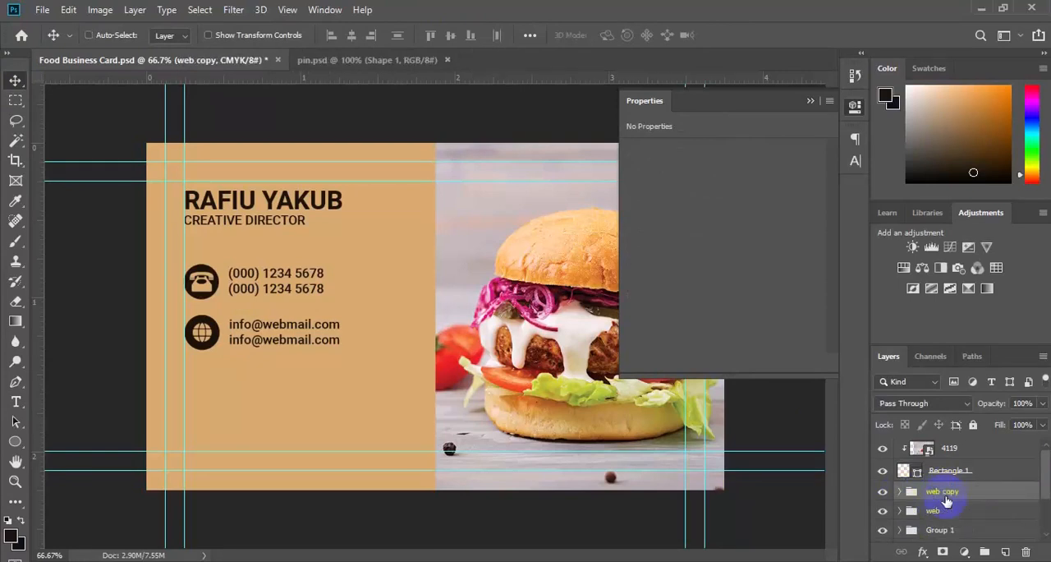
key("ctrl+t")
left_click_drag(298, 353, 298, 390)
key("Return")
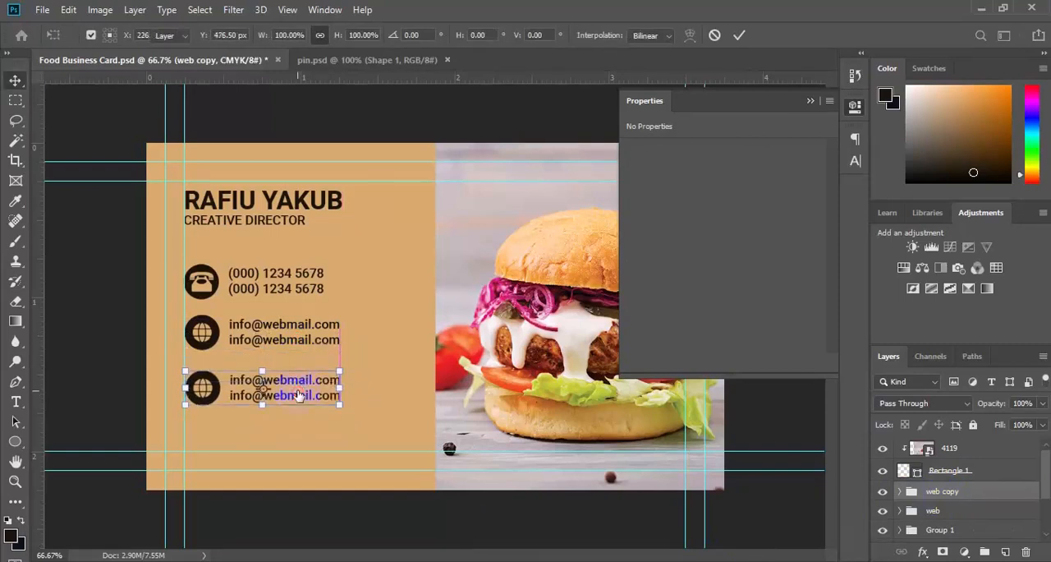
Replace the third row's e-mail text with a placeholder street address line and a city and postcode line.
left_click(300, 391)
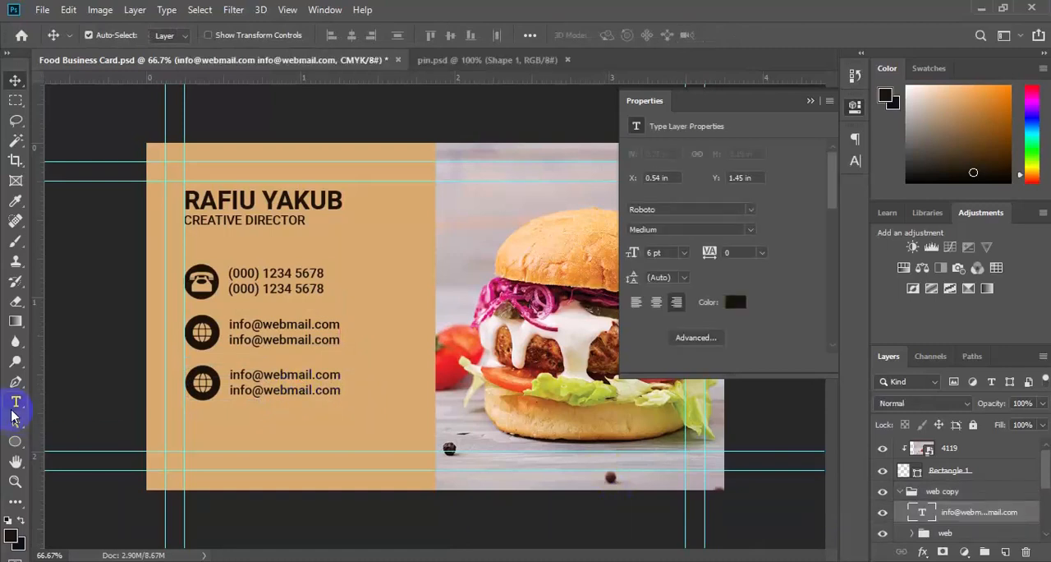
left_click(15, 401)
left_click(236, 380)
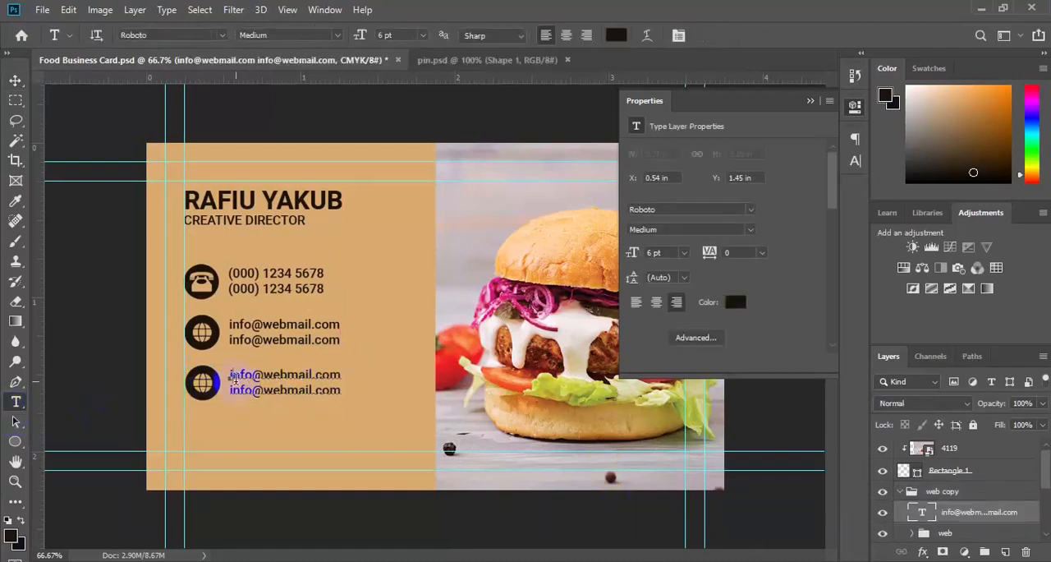
key("ctrl+a")
left_click(235, 379)
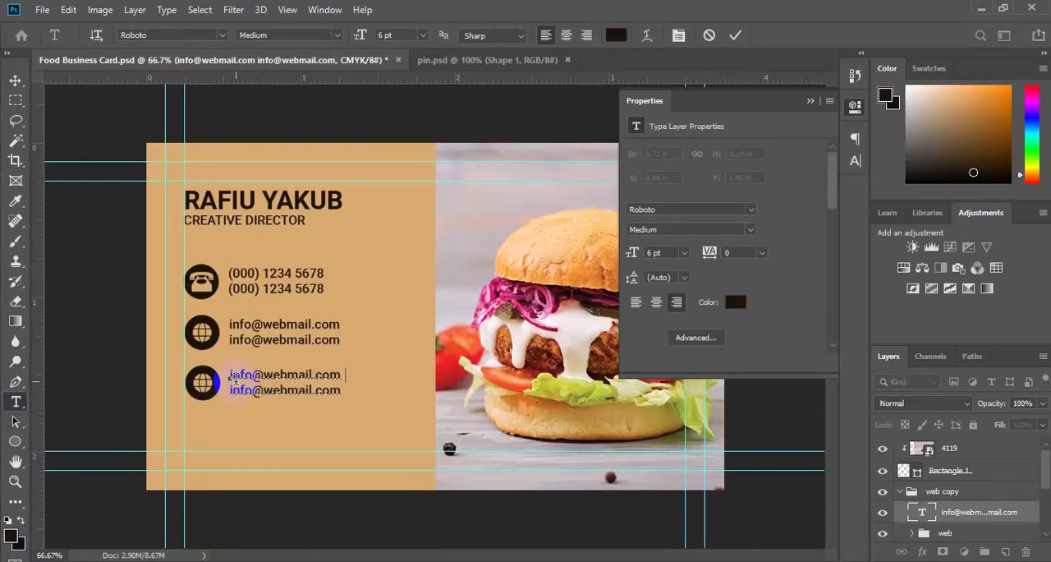
type("Street Address Here")
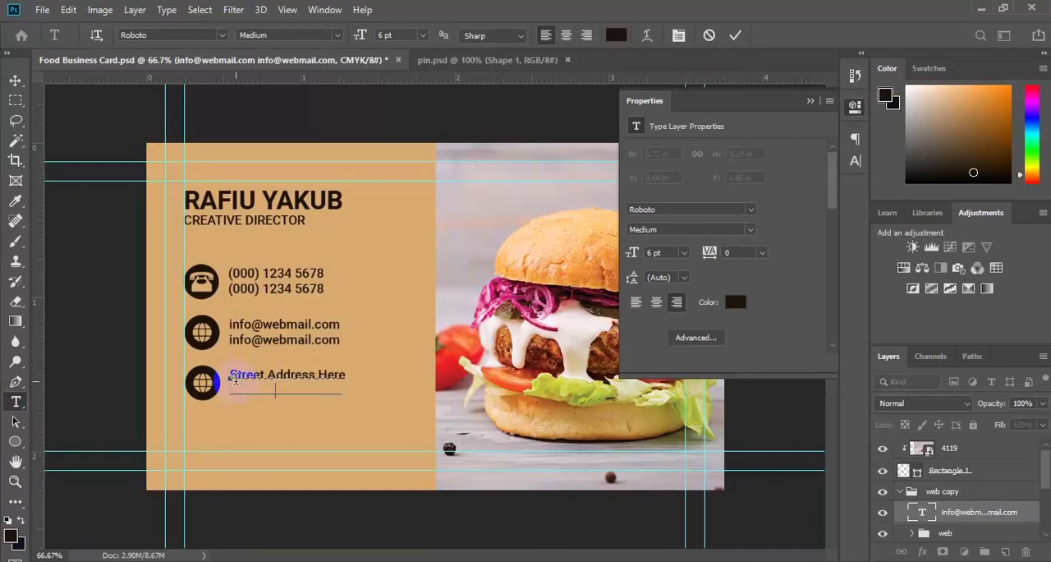
left_click(16, 82)
Delete the globe shape from the third row's icon while keeping its dark circle.
left_click(202, 391)
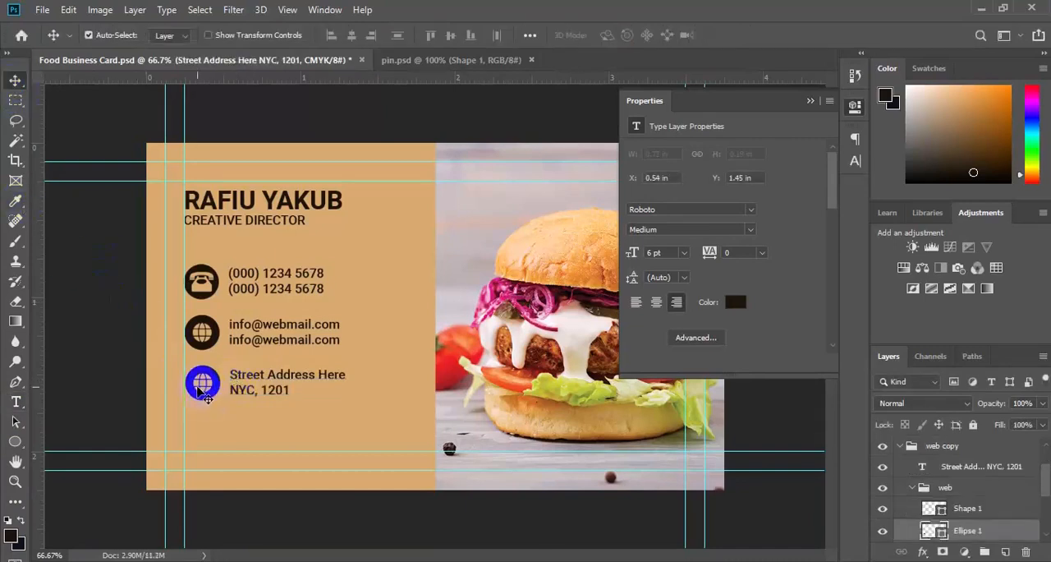
key("ctrl+z")
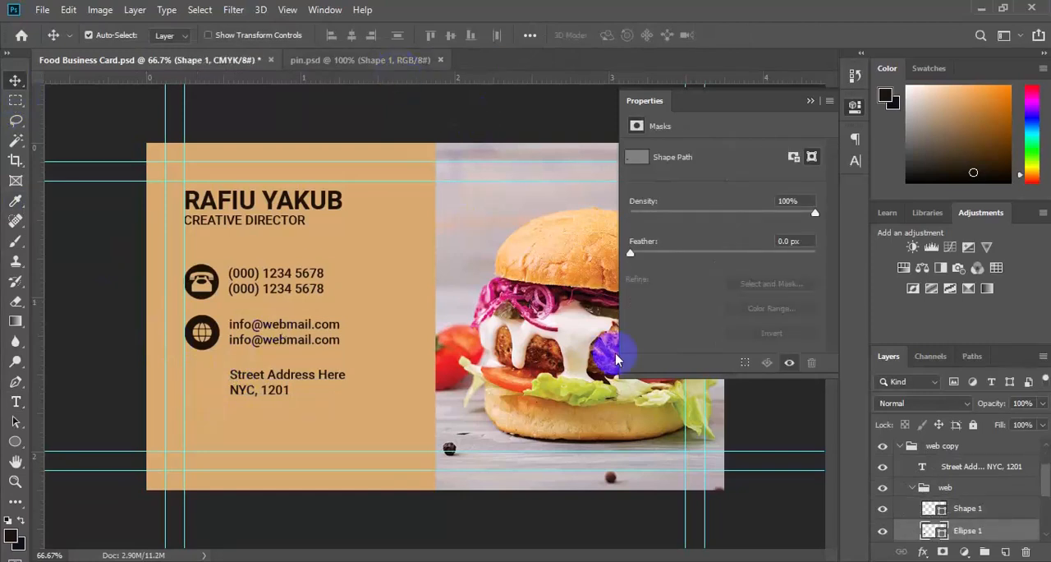
left_click(963, 514)
key("Delete")
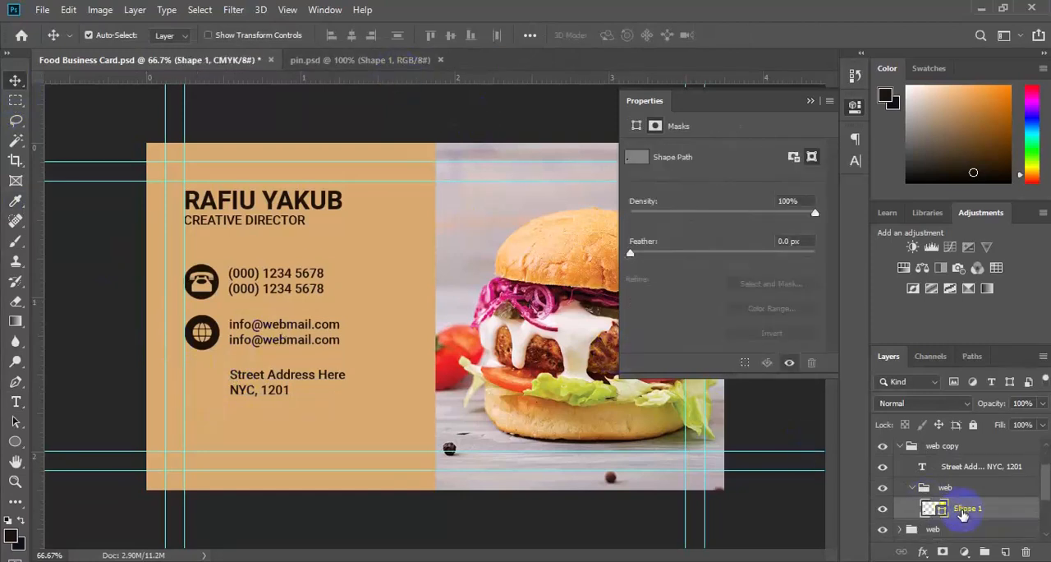
Copy the location pin shape from pin.psd into the third row's icon group and scale it to fit inside the circle.
left_click(399, 64)
scroll(961, 512, "down", 2)
left_click_drag(956, 515, 234, 374)
key("ctrl+t")
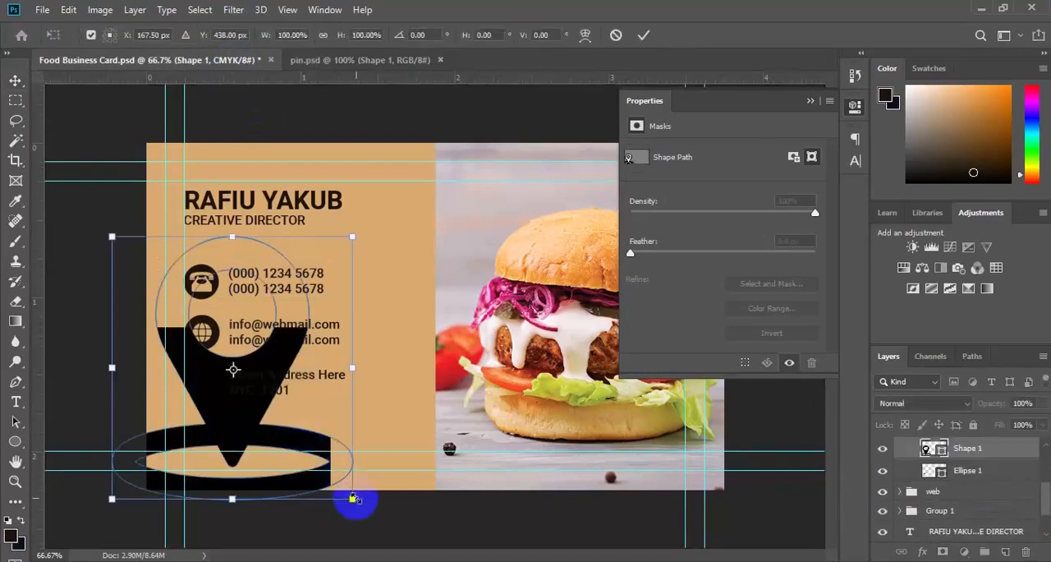
left_click_drag(339, 489, 202, 387)
key("Return")
Recolour the location pin with the card's tan (#d8aa6f) and centre it on the dark circle in both directions.
double_click(936, 449)
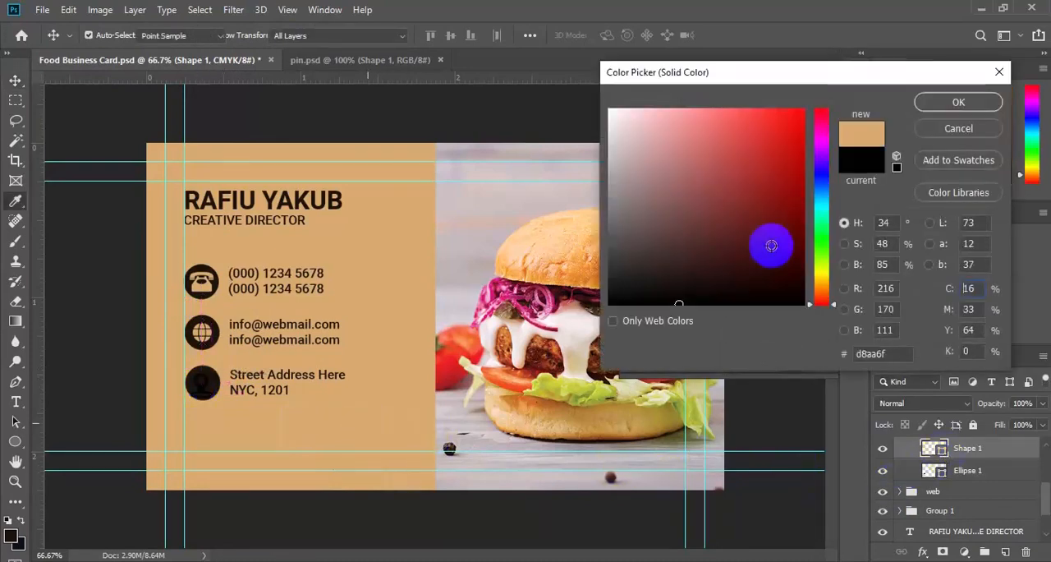
left_click(958, 102)
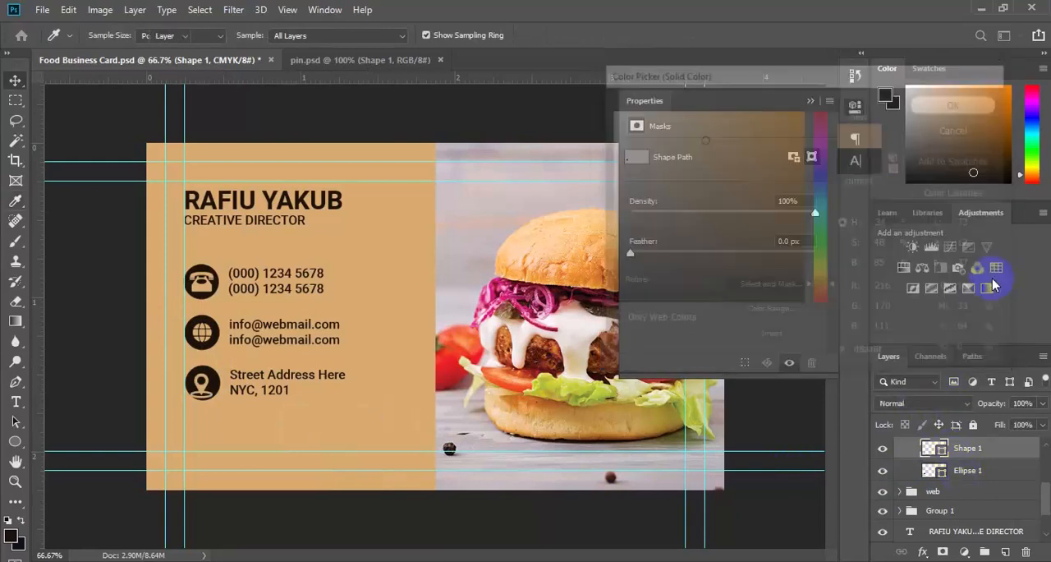
left_click(977, 470, "shift")
left_click(450, 36)
left_click(351, 35)
left_click(810, 100)
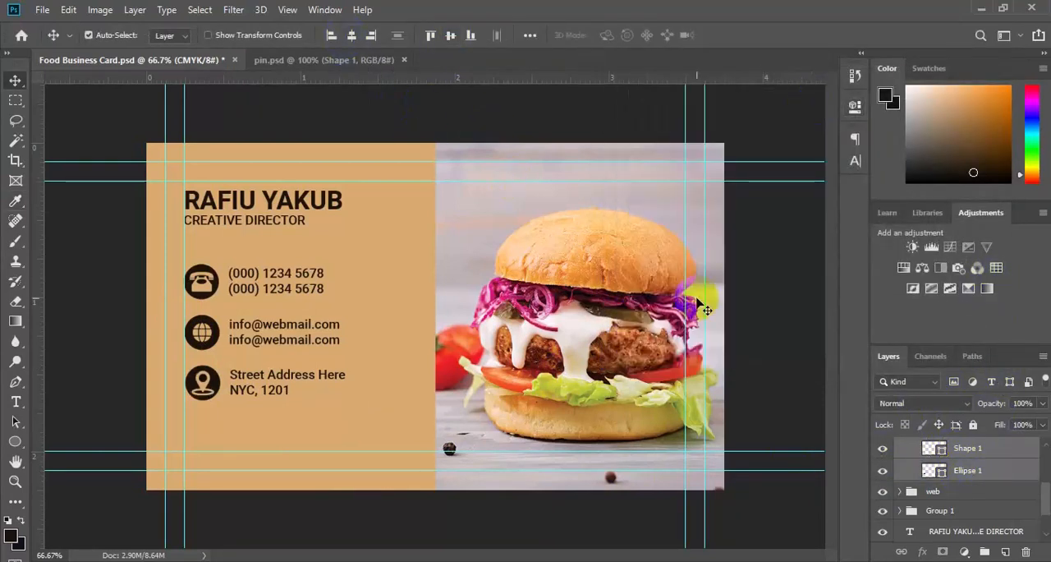